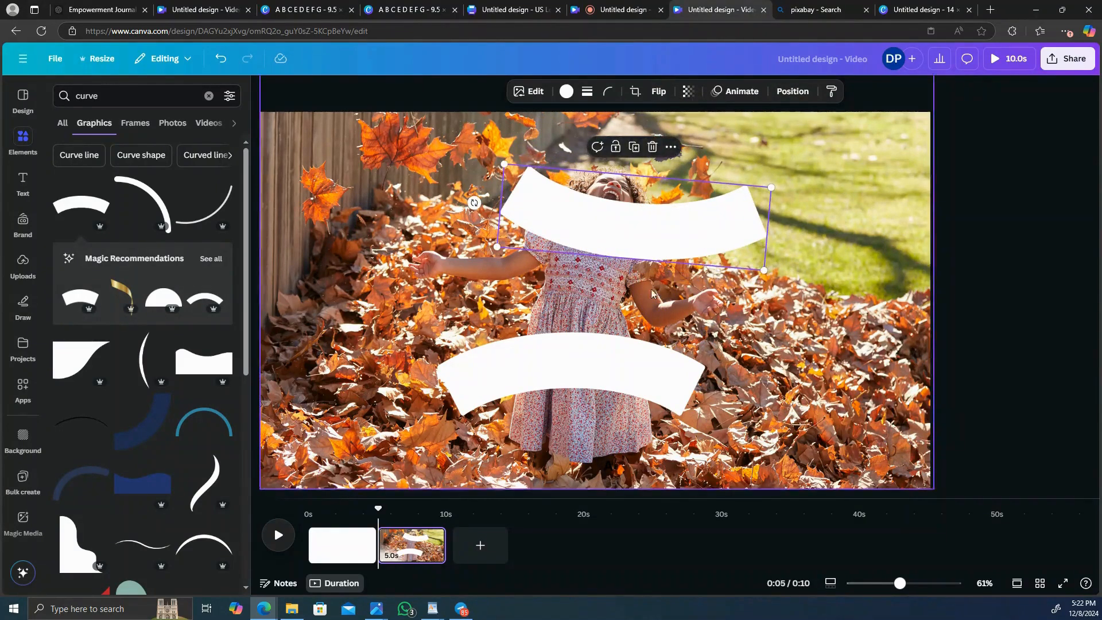
Step: Level the upper white curve along the photo's upper edge and turn the second curve upside down along its lower edge
{"action": "left_click_drag", "start_coordinate": [474, 202], "coordinate": [506, 241]}
{"action": "left_click_drag", "start_coordinate": [692, 246], "coordinate": [680, 194]}
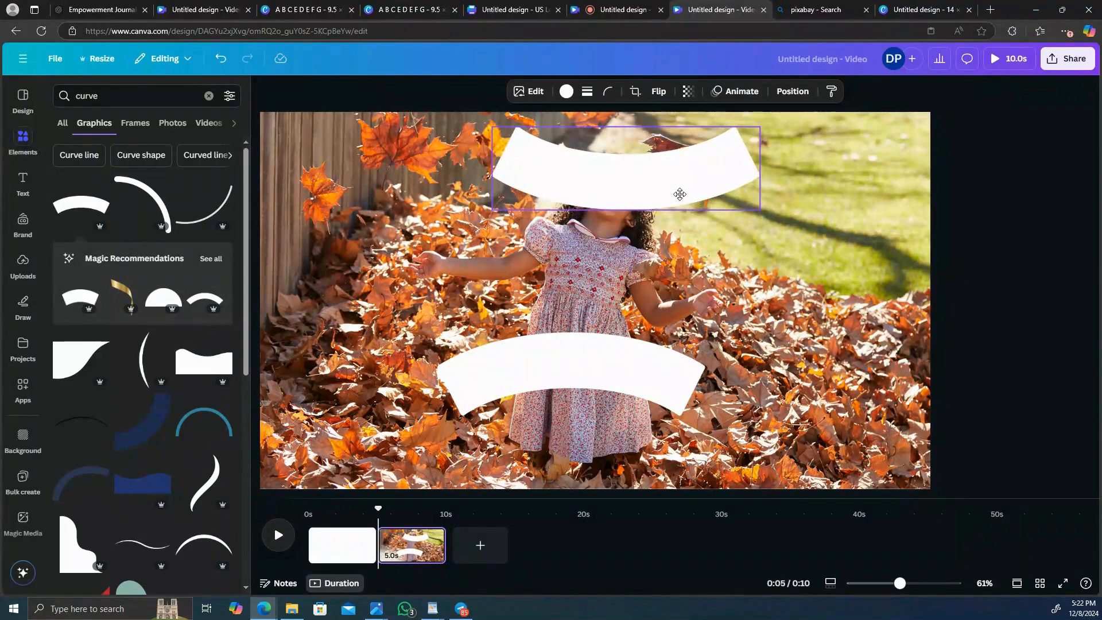
{"action": "left_click", "coordinate": [603, 365]}
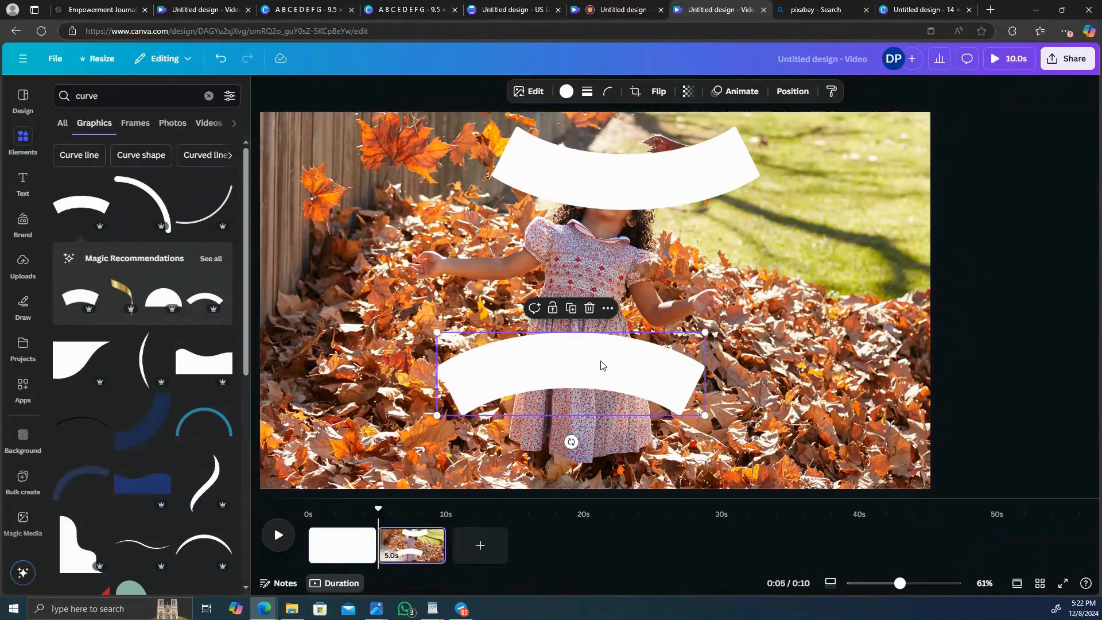
{"action": "left_click_drag", "start_coordinate": [602, 366], "coordinate": [611, 379]}
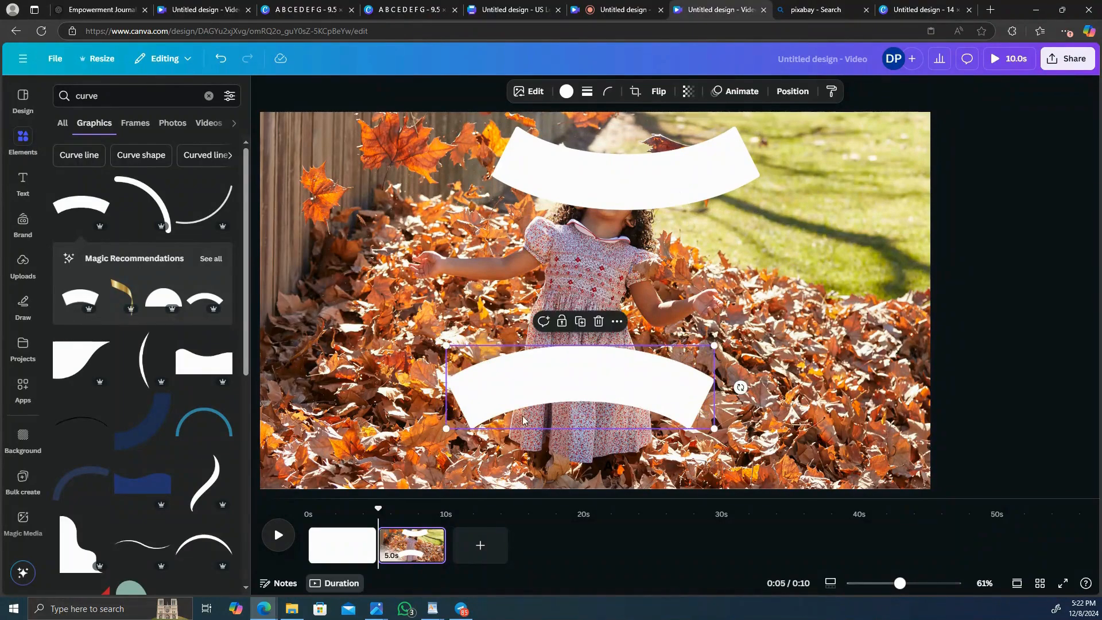
{"action": "left_click_drag", "start_coordinate": [740, 388], "coordinate": [468, 384]}
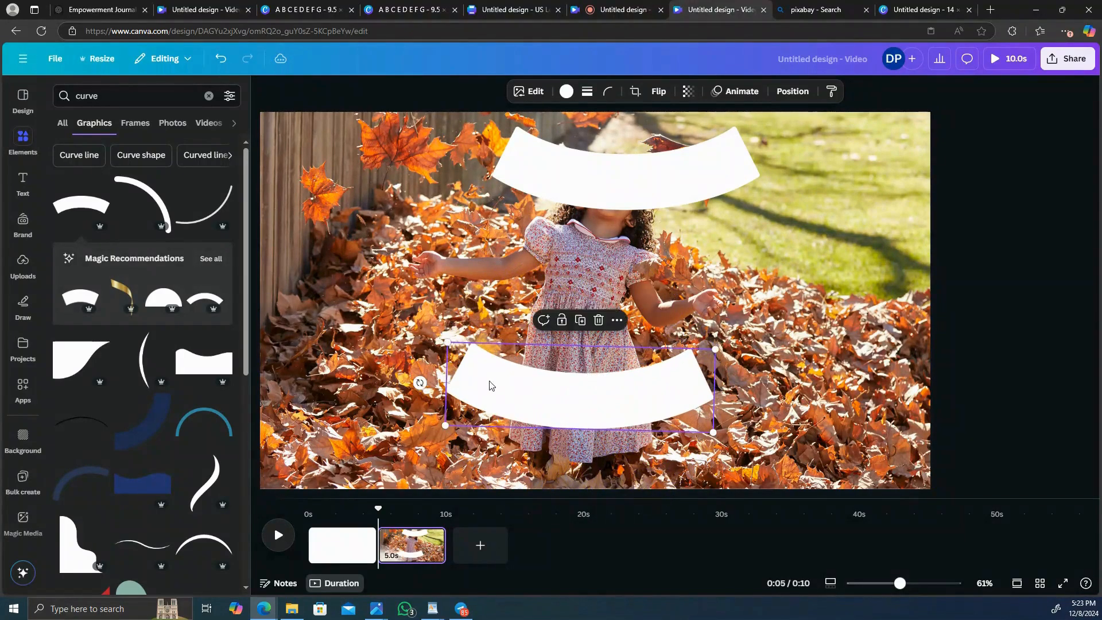
{"action": "left_click_drag", "start_coordinate": [560, 380], "coordinate": [569, 446]}
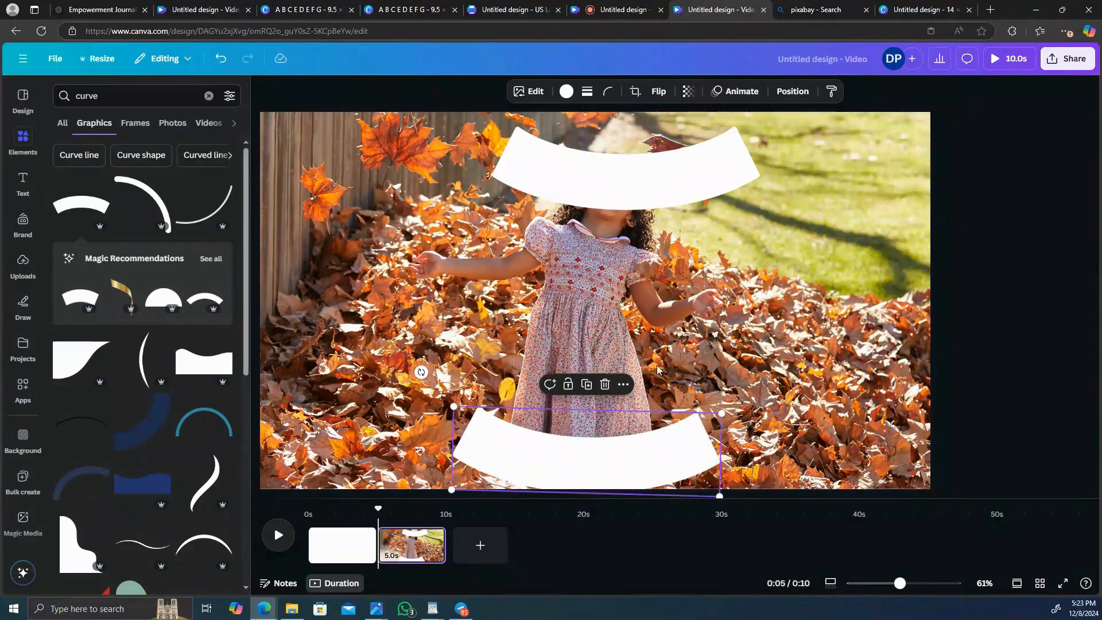
Step: Add another copy of the white curve and rotate it nearly upright along the left side of the photo
{"action": "right_click", "coordinate": [770, 288]}
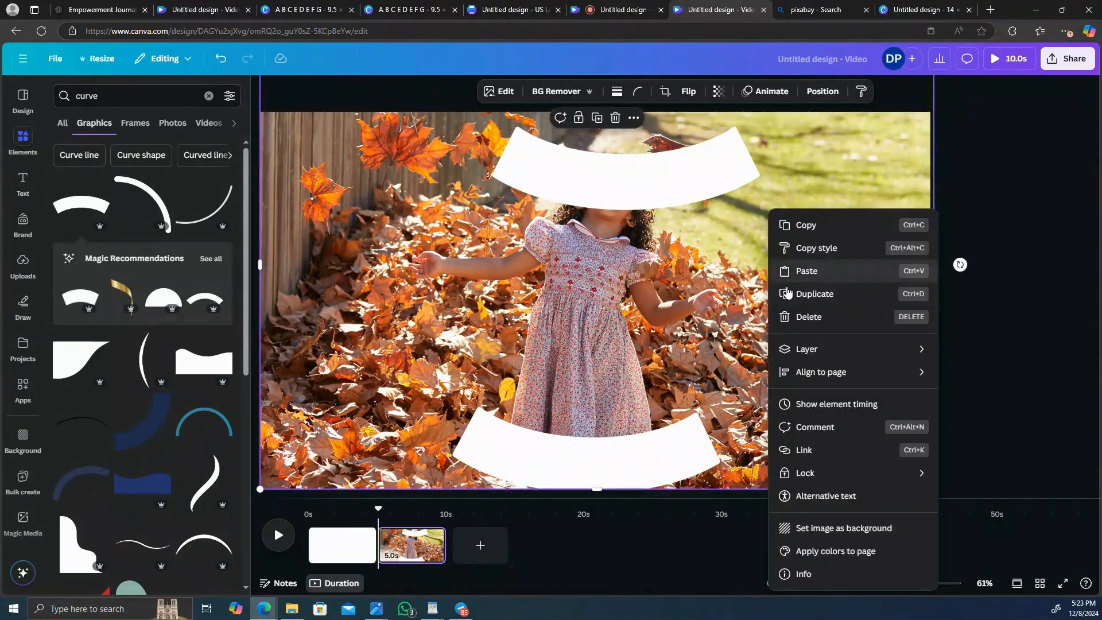
{"action": "left_click", "coordinate": [822, 227]}
{"action": "right_click", "coordinate": [767, 274]}
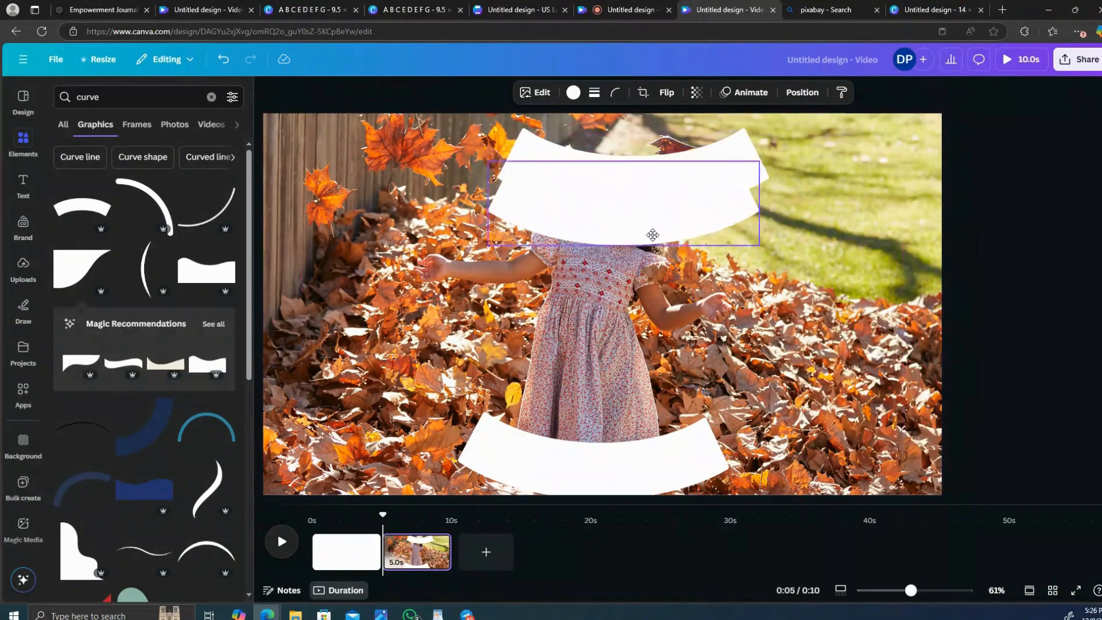
{"action": "left_click_drag", "start_coordinate": [652, 233], "coordinate": [497, 294]}
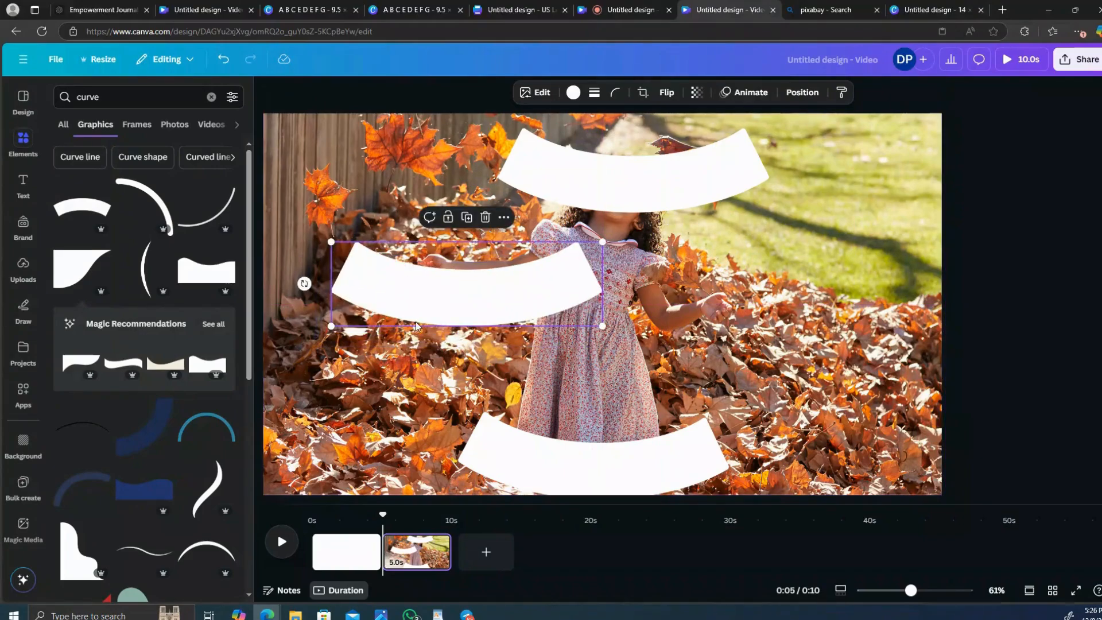
{"action": "left_click_drag", "start_coordinate": [304, 284], "coordinate": [455, 316]}
{"action": "left_click_drag", "start_coordinate": [475, 241], "coordinate": [399, 236]}
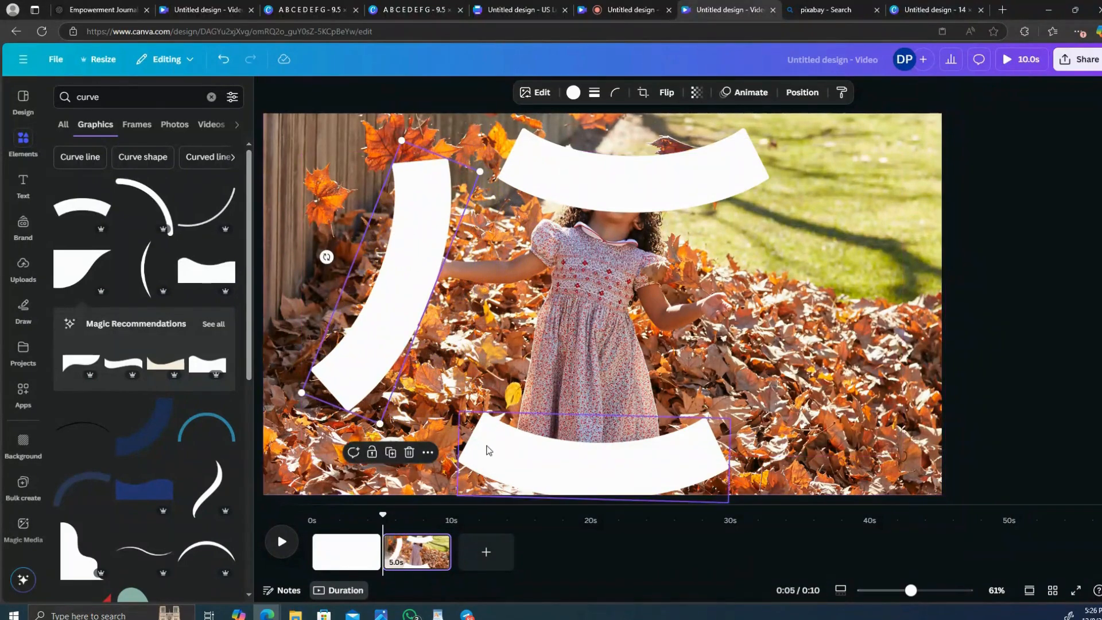
Step: Enlarge the bottom curve to span the photo's full width and widen the top curve to meet the left one
{"action": "left_click", "coordinate": [491, 453]}
{"action": "left_click_drag", "start_coordinate": [459, 411], "coordinate": [284, 378]}
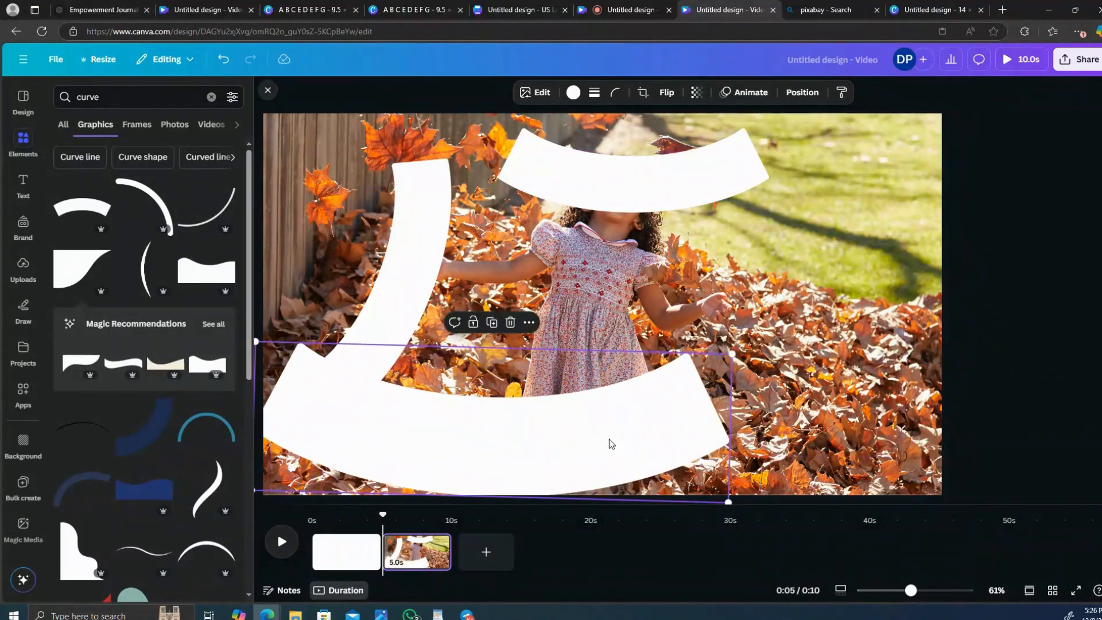
{"action": "left_click_drag", "start_coordinate": [610, 442], "coordinate": [712, 488]}
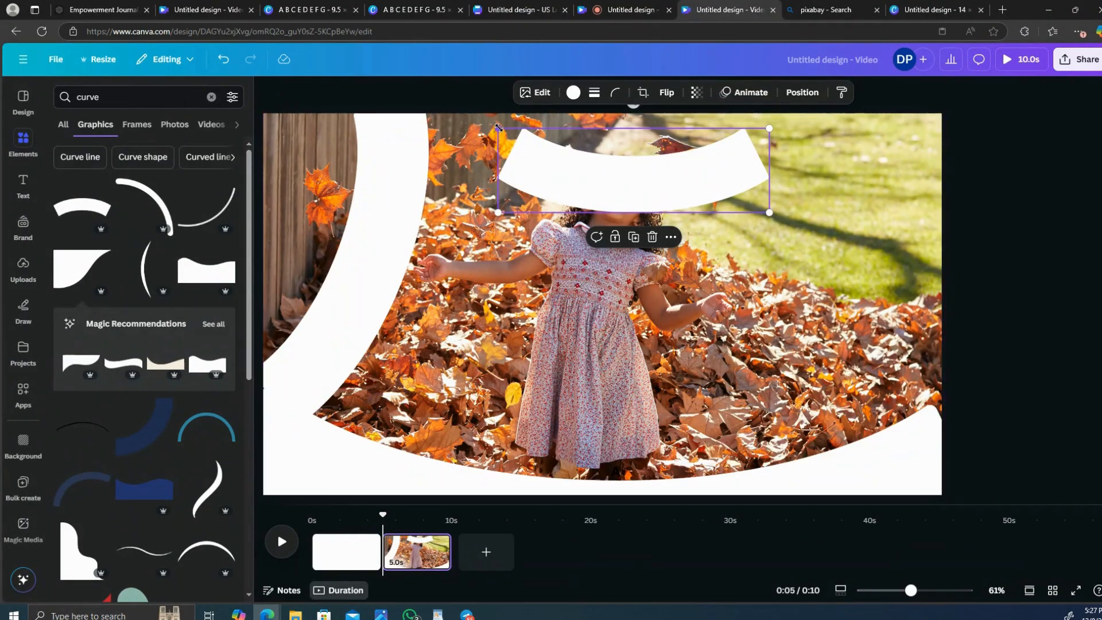
{"action": "left_click_drag", "start_coordinate": [498, 127], "coordinate": [390, 110]}
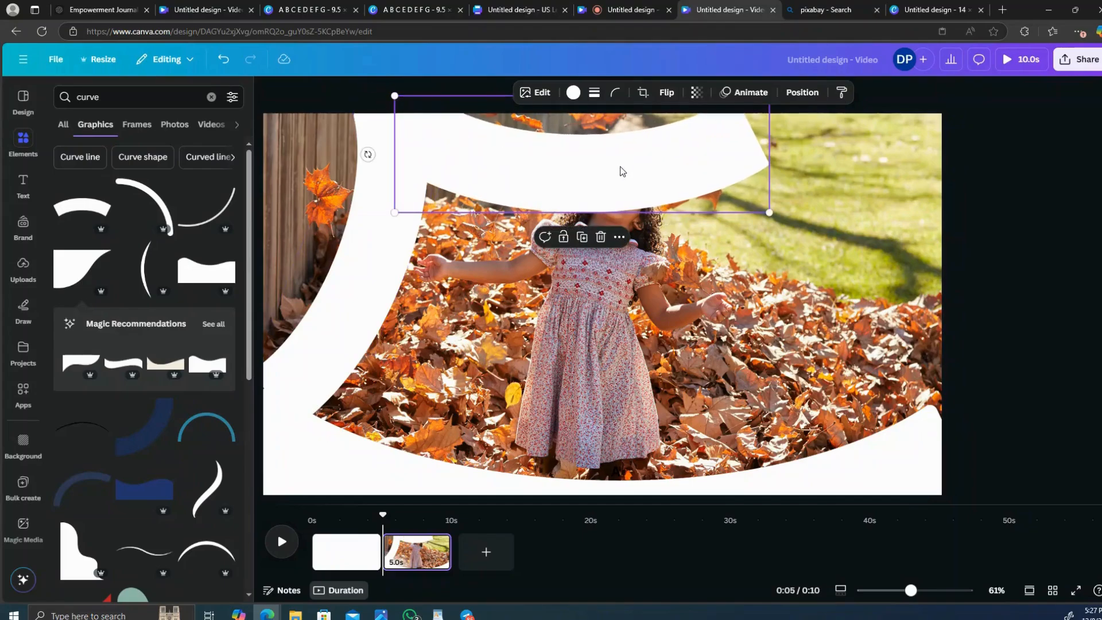
Step: Paste another white curve, rotate it to slope down the photo's right side, and enlarge it to meet the top and bottom curves
{"action": "left_click", "coordinate": [717, 259]}
{"action": "right_click", "coordinate": [718, 259]}
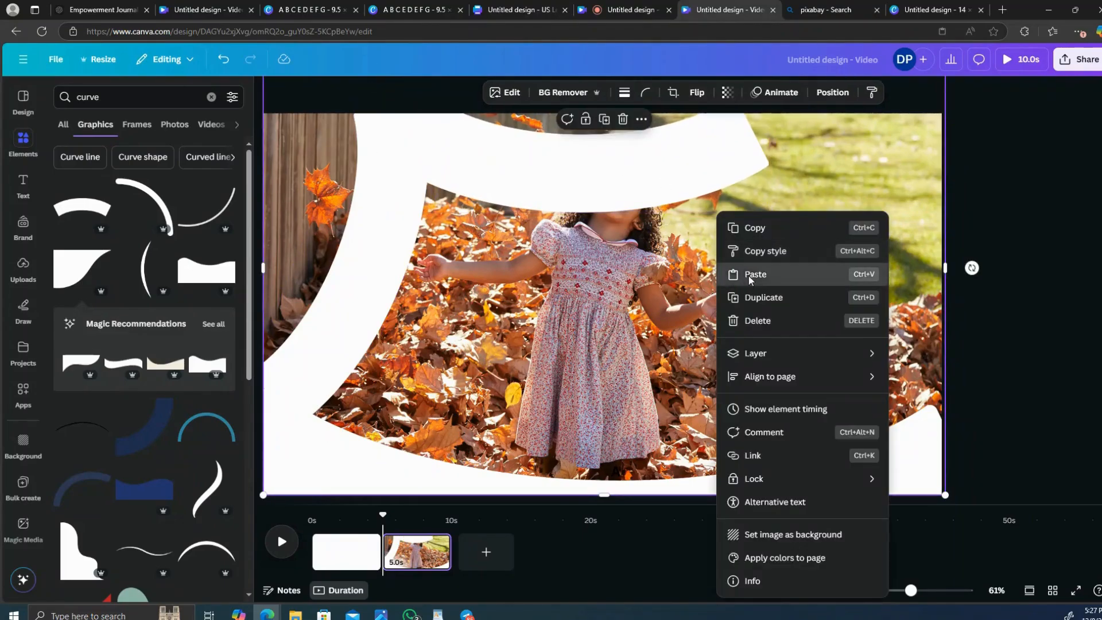
{"action": "left_click", "coordinate": [744, 274]}
{"action": "left_click_drag", "start_coordinate": [721, 289], "coordinate": [786, 322]}
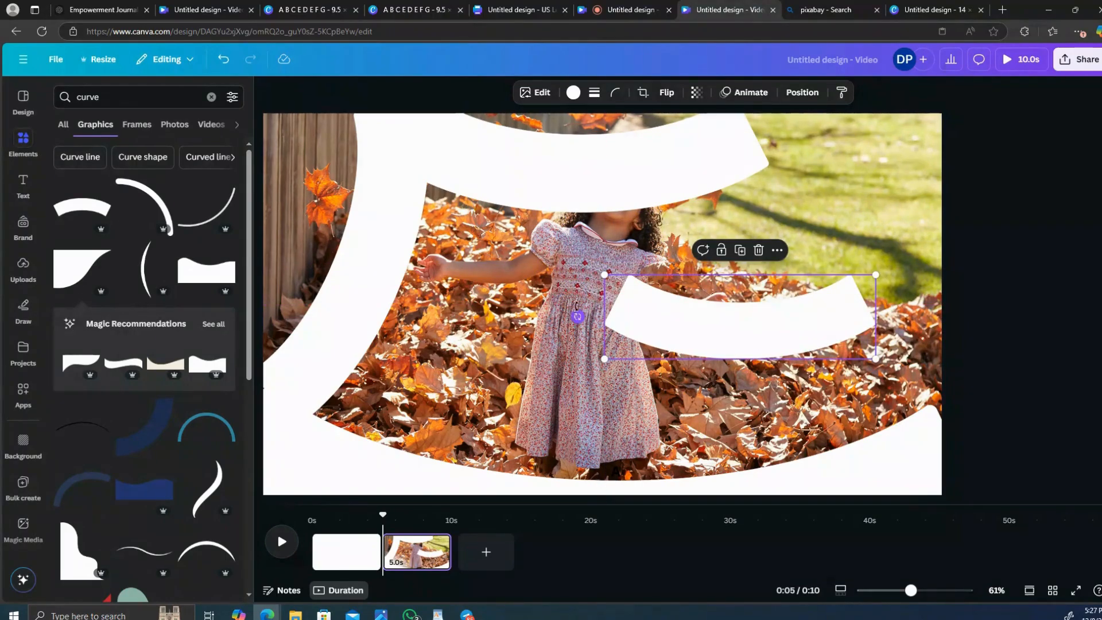
{"action": "left_click_drag", "start_coordinate": [566, 315], "coordinate": [758, 214]}
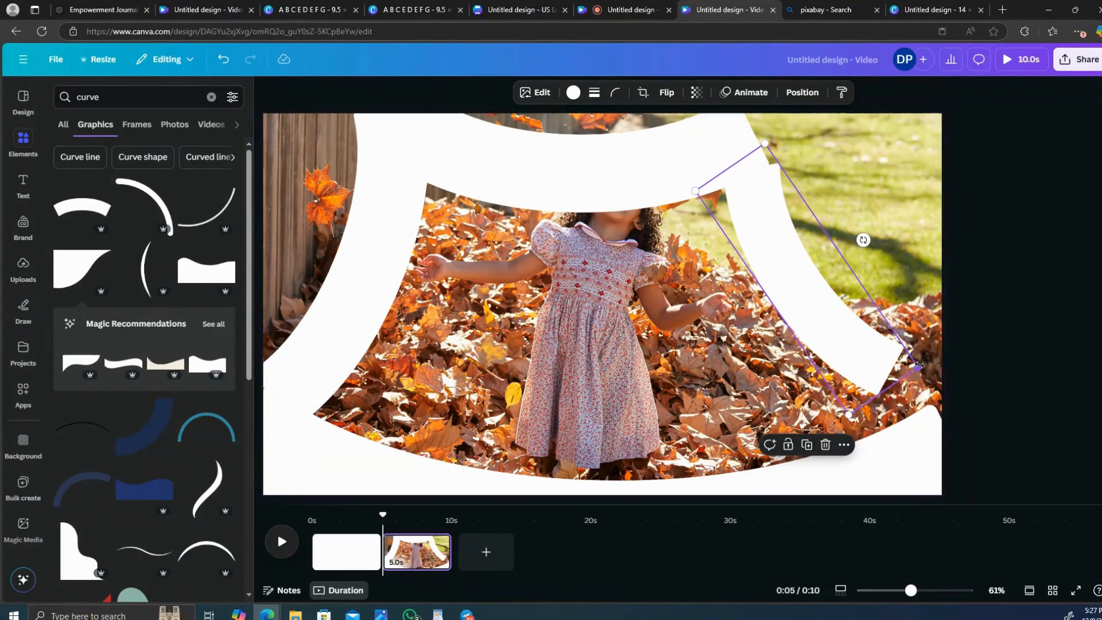
{"action": "left_click_drag", "start_coordinate": [919, 365], "coordinate": [995, 406]}
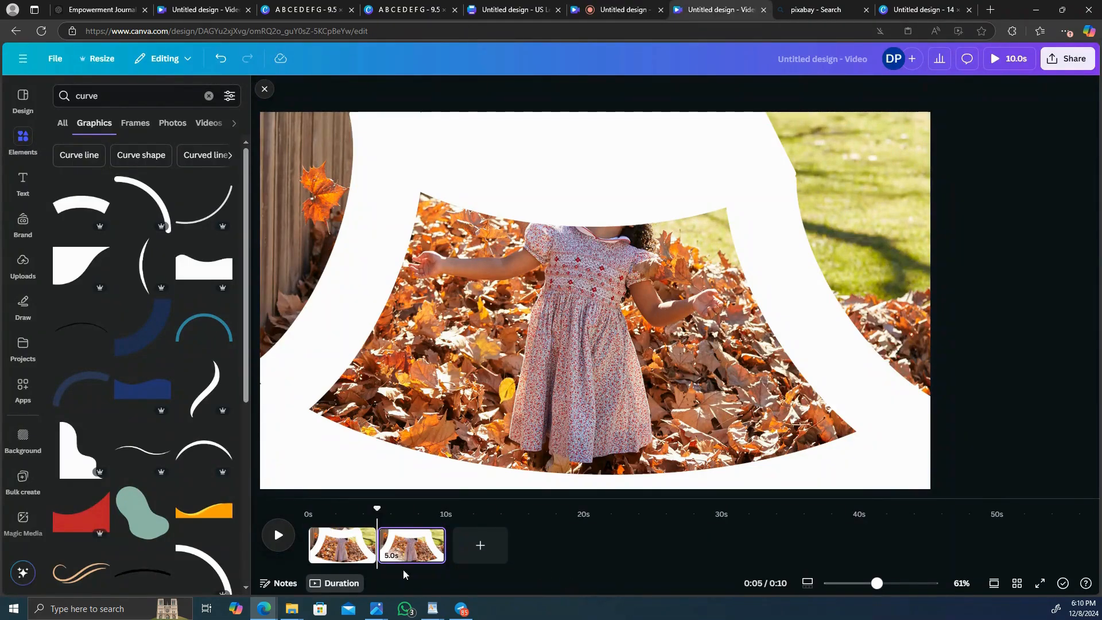
Step: Set up the highlighter for drawing in white with weight 100 and transparency 100
{"action": "left_click", "coordinate": [23, 305]}
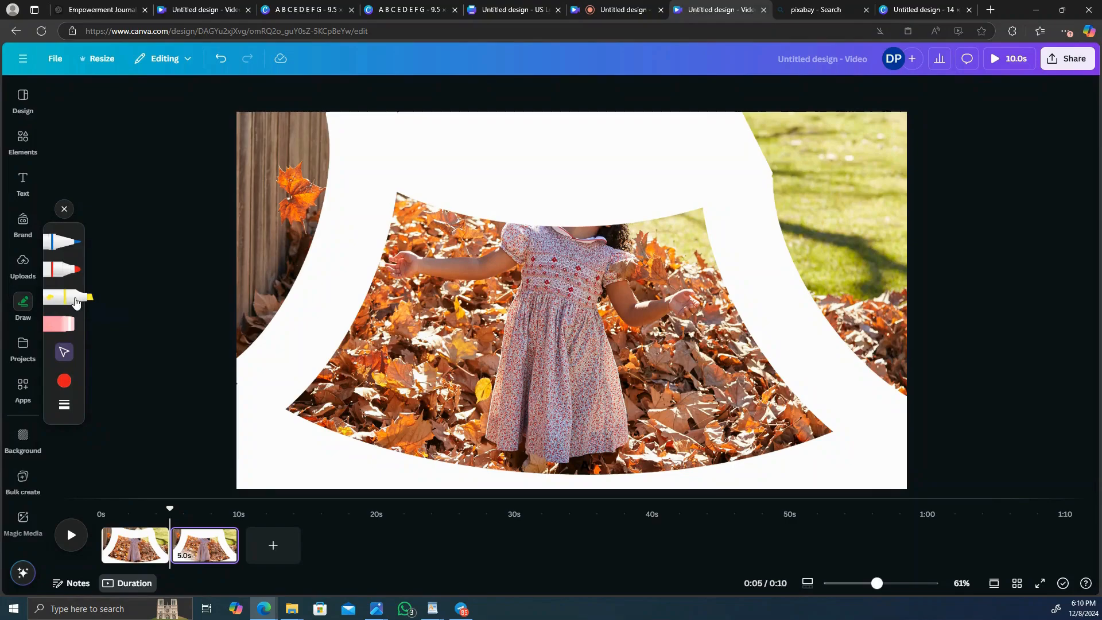
{"action": "left_click", "coordinate": [76, 302]}
{"action": "left_click", "coordinate": [64, 380]}
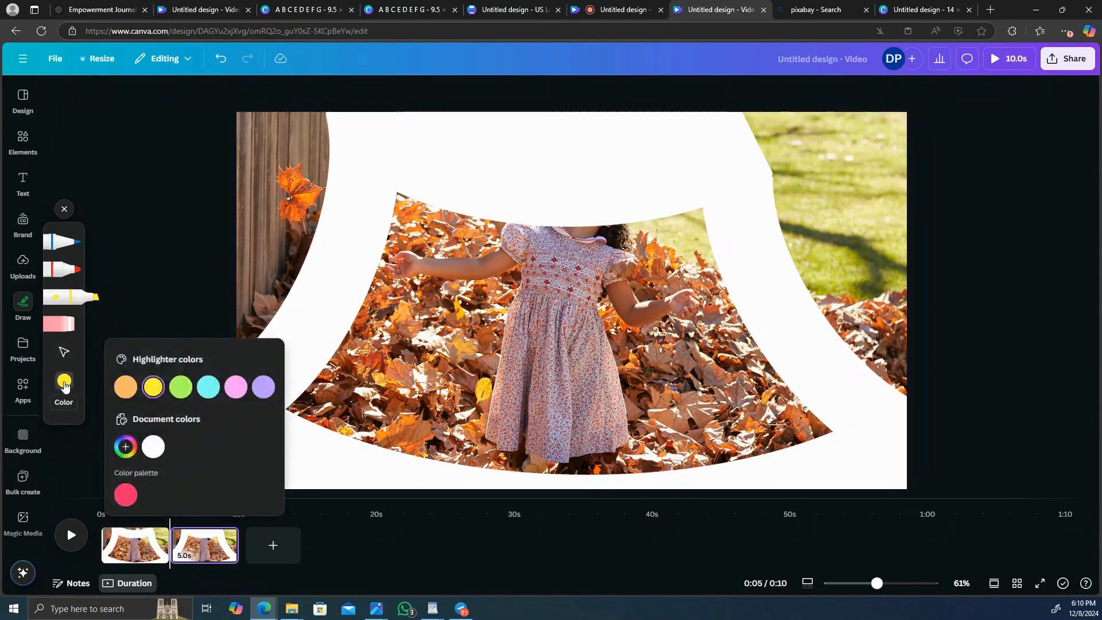
{"action": "left_click", "coordinate": [153, 447]}
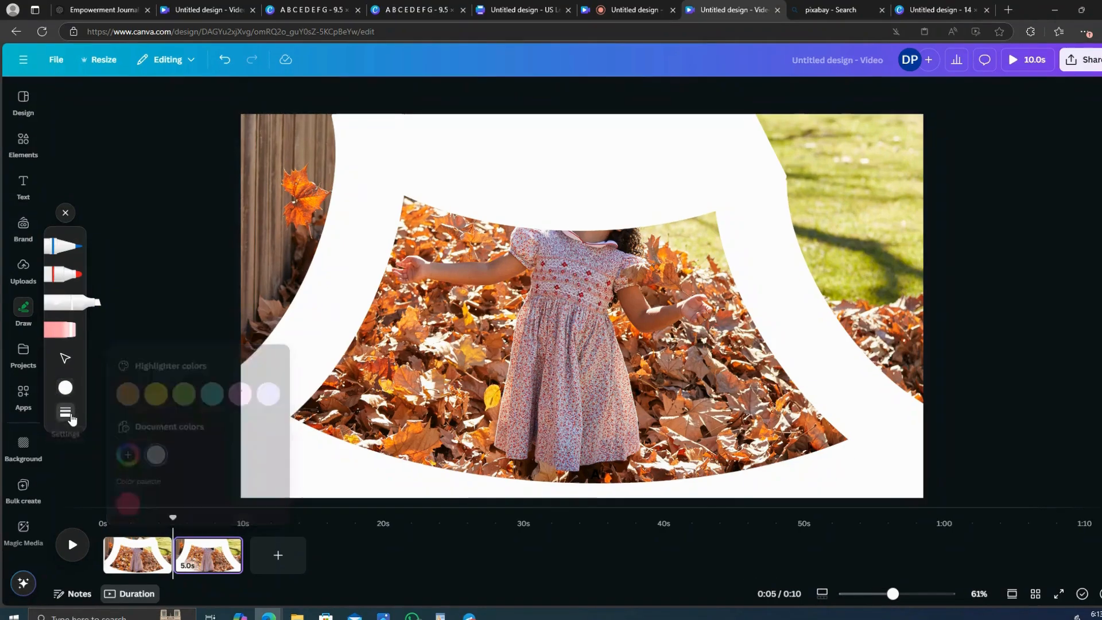
{"action": "left_click", "coordinate": [69, 415]}
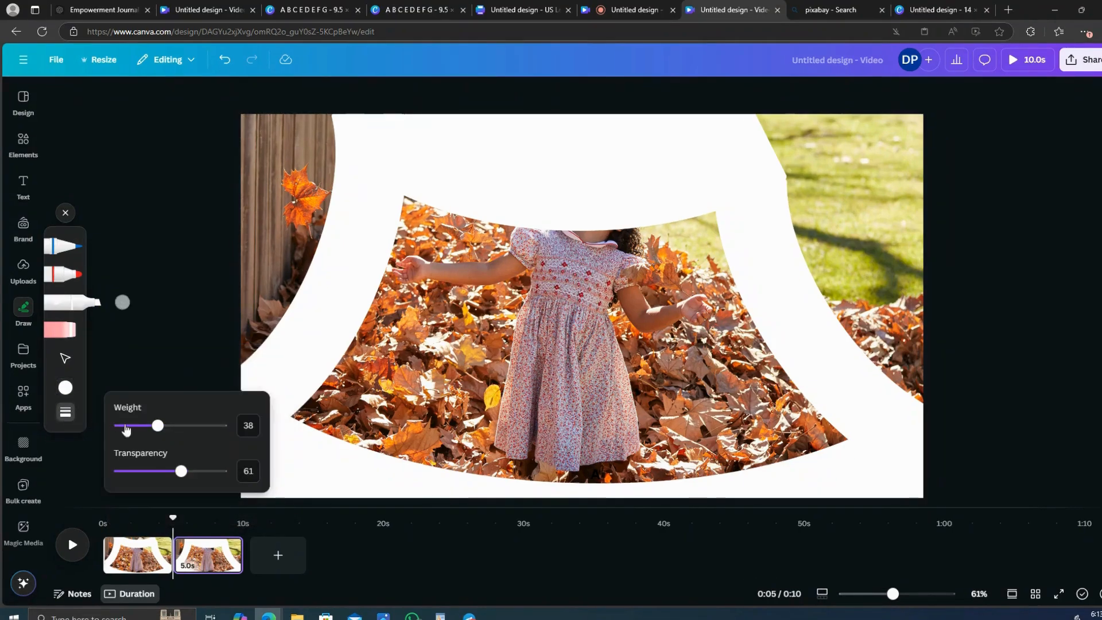
{"action": "left_click_drag", "start_coordinate": [166, 435], "coordinate": [225, 431]}
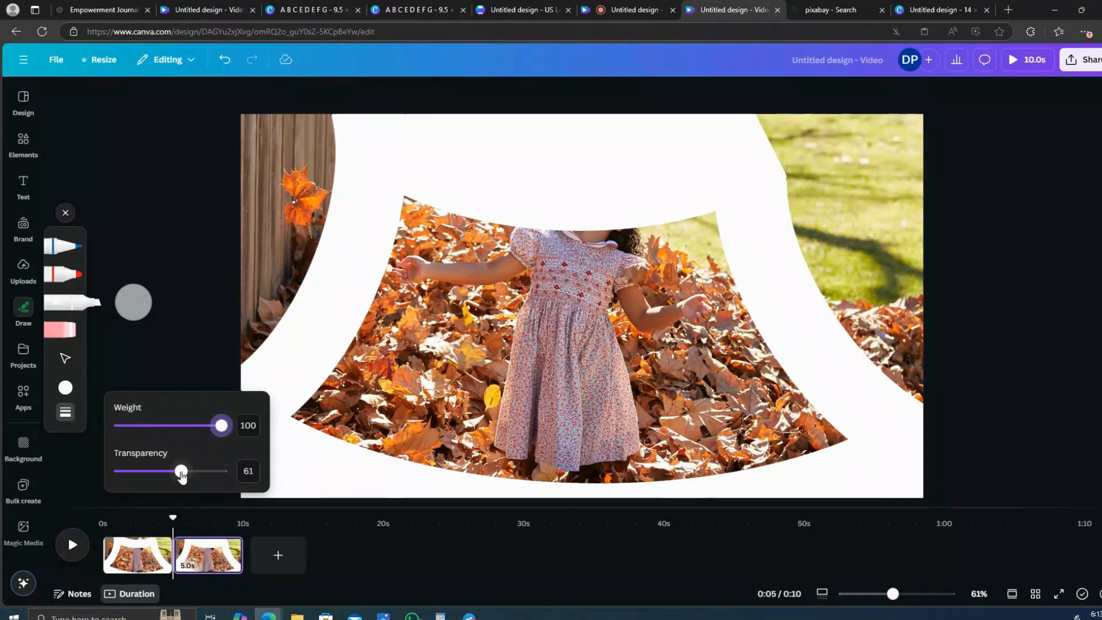
{"action": "left_click_drag", "start_coordinate": [189, 478], "coordinate": [233, 477]}
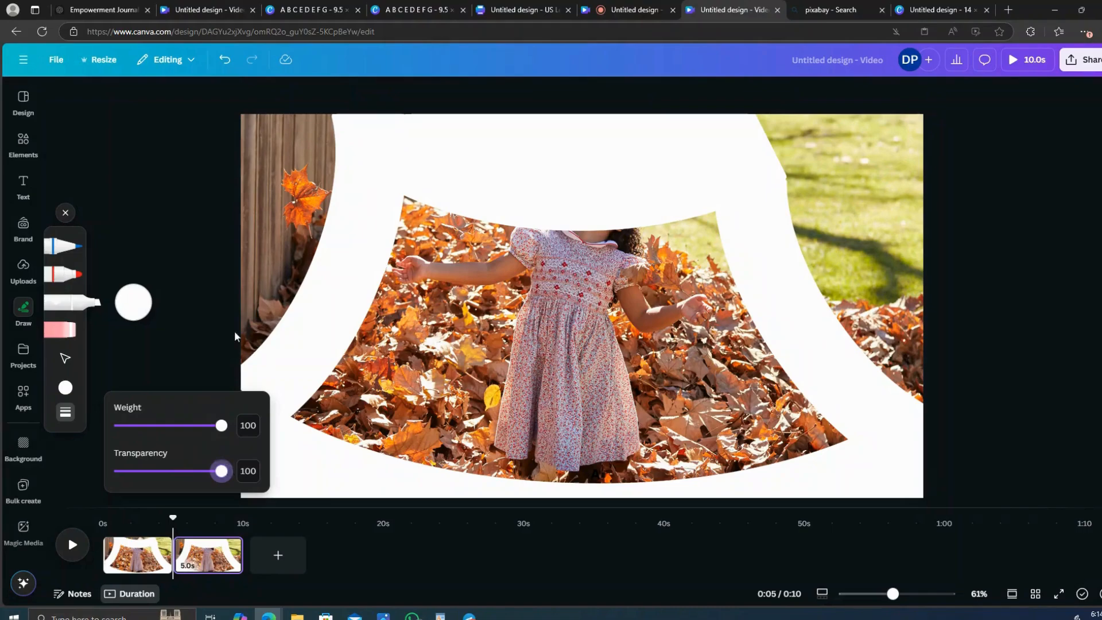
Step: Paint over the photo areas outside the curved frame in white and open the design's download options
{"action": "mouse_move", "coordinate": [253, 281]}
{"action": "left_mouse_down"}
{"action": "mouse_move", "coordinate": [278, 214]}
{"action": "mouse_move", "coordinate": [312, 204]}
{"action": "mouse_move", "coordinate": [320, 105]}
{"action": "mouse_move", "coordinate": [303, 130]}
{"action": "mouse_move", "coordinate": [310, 186]}
{"action": "left_mouse_up"}
{"action": "mouse_move", "coordinate": [330, 132]}
{"action": "left_mouse_down"}
{"action": "mouse_move", "coordinate": [304, 118]}
{"action": "mouse_move", "coordinate": [235, 122]}
{"action": "mouse_move", "coordinate": [228, 168]}
{"action": "mouse_move", "coordinate": [240, 204]}
{"action": "mouse_move", "coordinate": [271, 135]}
{"action": "mouse_move", "coordinate": [274, 217]}
{"action": "mouse_move", "coordinate": [278, 180]}
{"action": "mouse_move", "coordinate": [255, 306]}
{"action": "mouse_move", "coordinate": [301, 265]}
{"action": "mouse_move", "coordinate": [272, 307]}
{"action": "mouse_move", "coordinate": [309, 246]}
{"action": "mouse_move", "coordinate": [334, 161]}
{"action": "mouse_move", "coordinate": [350, 151]}
{"action": "mouse_move", "coordinate": [720, 129]}
{"action": "mouse_move", "coordinate": [735, 115]}
{"action": "mouse_move", "coordinate": [823, 126]}
{"action": "mouse_move", "coordinate": [908, 117]}
{"action": "mouse_move", "coordinate": [930, 146]}
{"action": "mouse_move", "coordinate": [942, 214]}
{"action": "mouse_move", "coordinate": [947, 315]}
{"action": "mouse_move", "coordinate": [929, 423]}
{"action": "mouse_move", "coordinate": [908, 190]}
{"action": "mouse_move", "coordinate": [916, 161]}
{"action": "mouse_move", "coordinate": [931, 261]}
{"action": "mouse_move", "coordinate": [907, 158]}
{"action": "left_mouse_up"}
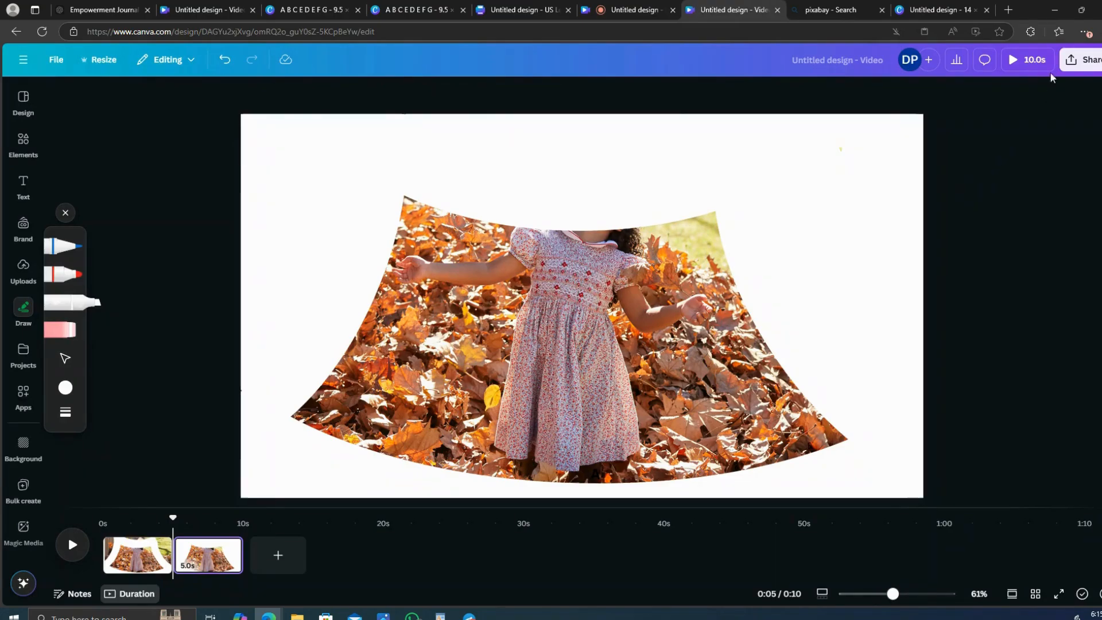
{"action": "left_click", "coordinate": [1079, 60]}
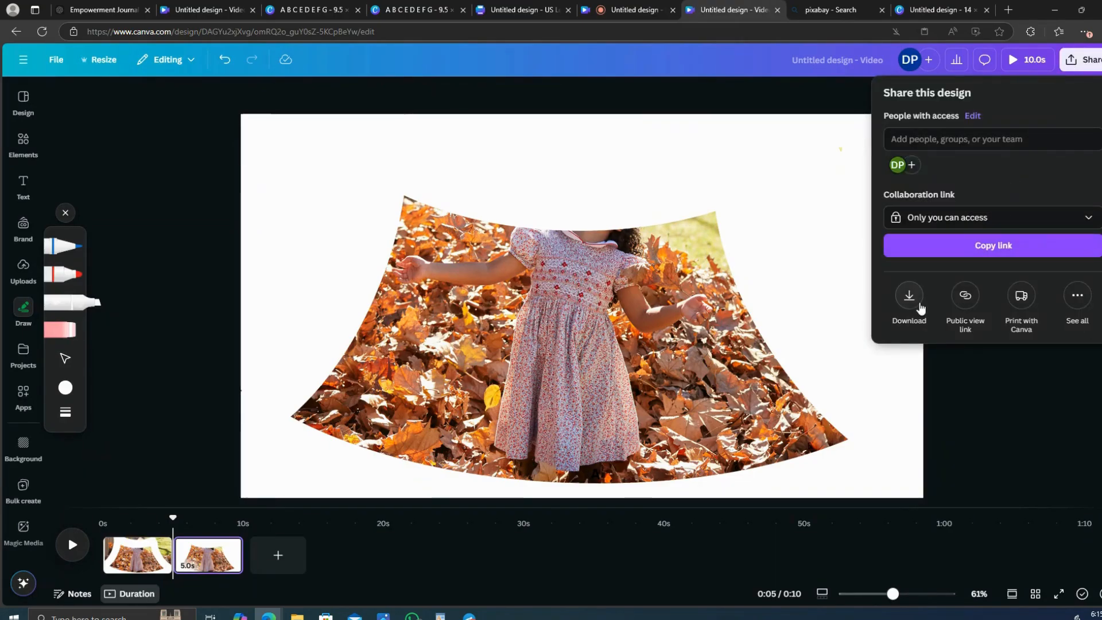
{"action": "left_click", "coordinate": [912, 297]}
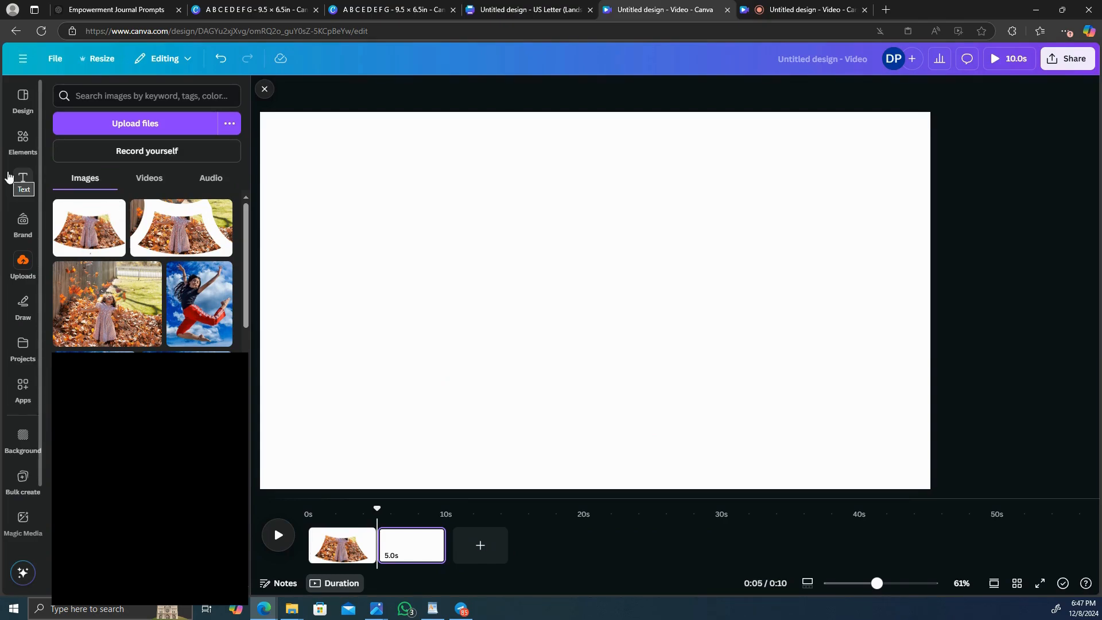
Step: Add the orange radial gradient graphic to the blank second page and stretch it to cover the whole page
{"action": "left_click", "coordinate": [11, 146]}
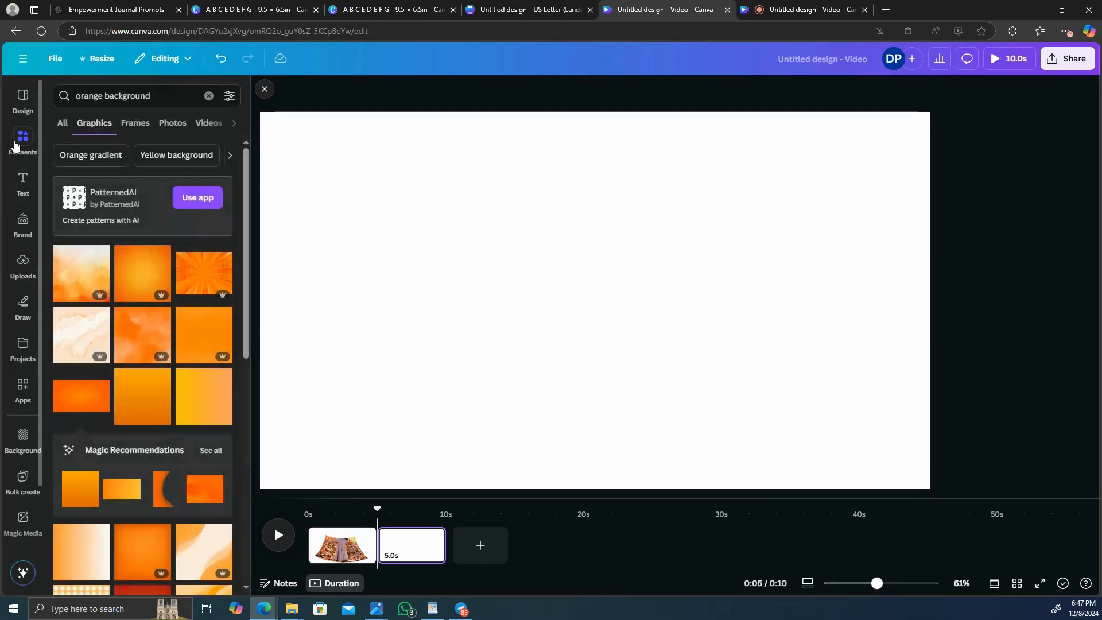
{"action": "left_click", "coordinate": [87, 403]}
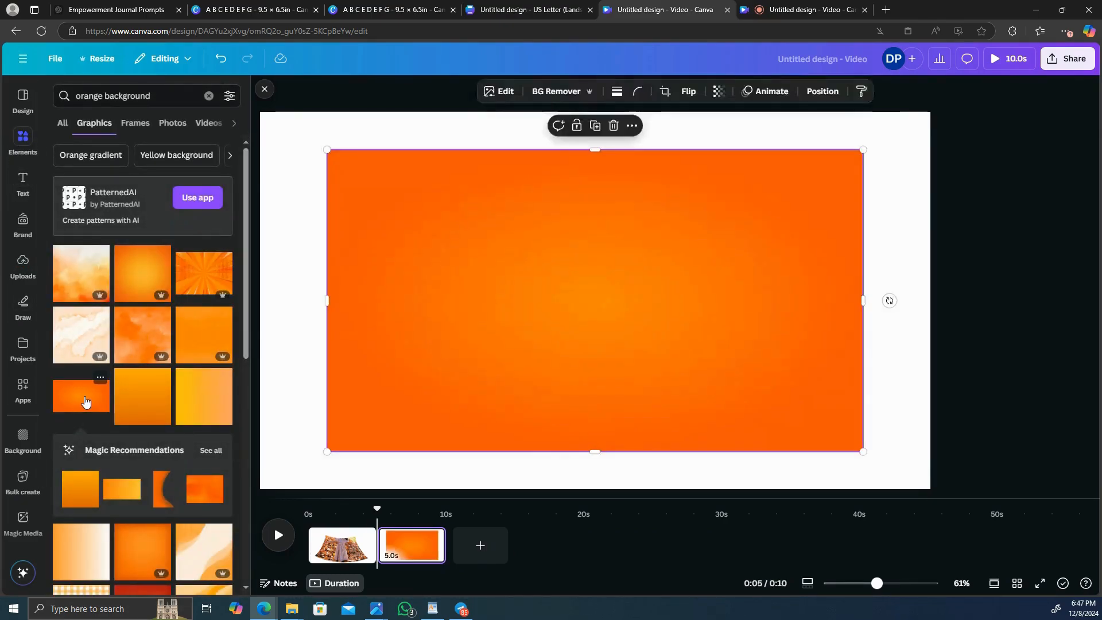
{"action": "left_click_drag", "start_coordinate": [699, 318], "coordinate": [636, 283]}
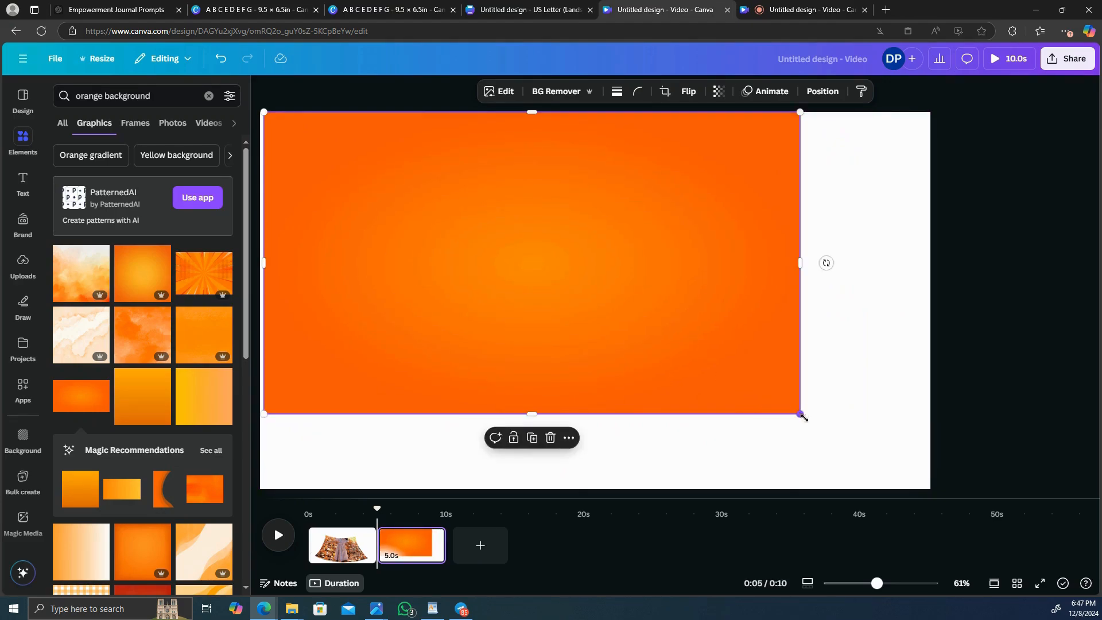
{"action": "left_click_drag", "start_coordinate": [803, 418], "coordinate": [910, 528]}
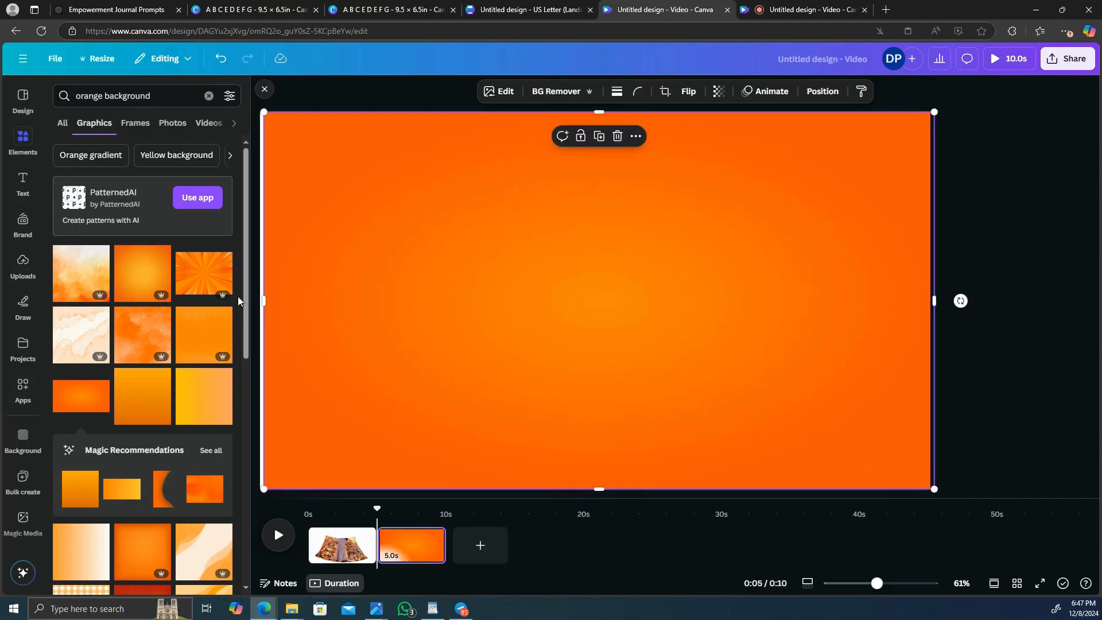
{"action": "left_click_drag", "start_coordinate": [263, 305], "coordinate": [260, 305]}
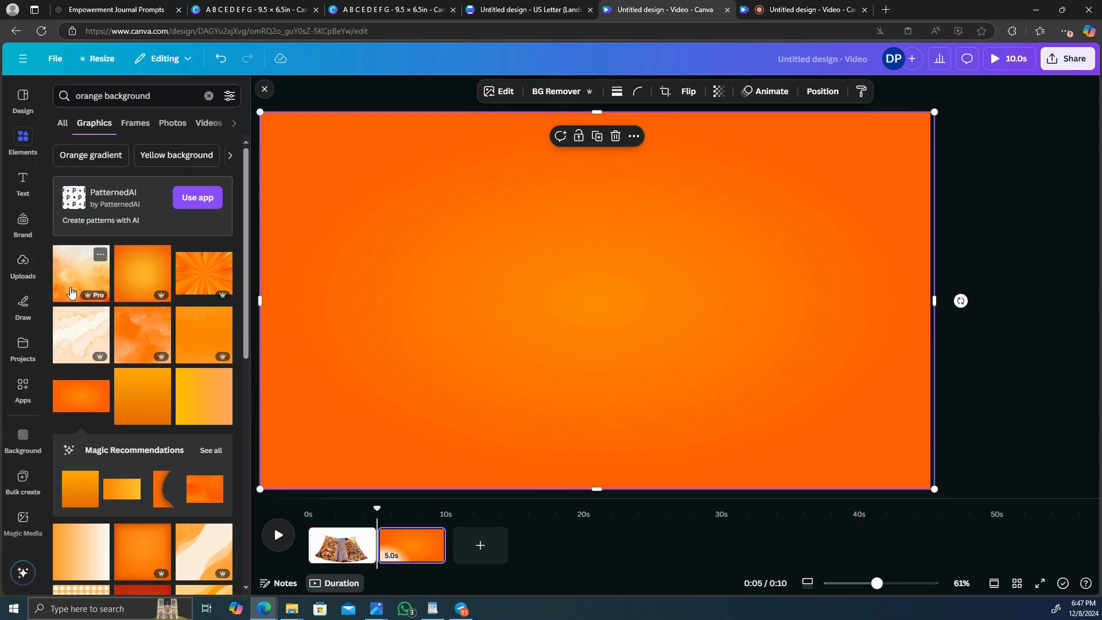
Step: Place the uploaded curved leaf photo on the orange page, align it to the top-left corner, and enlarge it across the page
{"action": "left_click", "coordinate": [22, 261]}
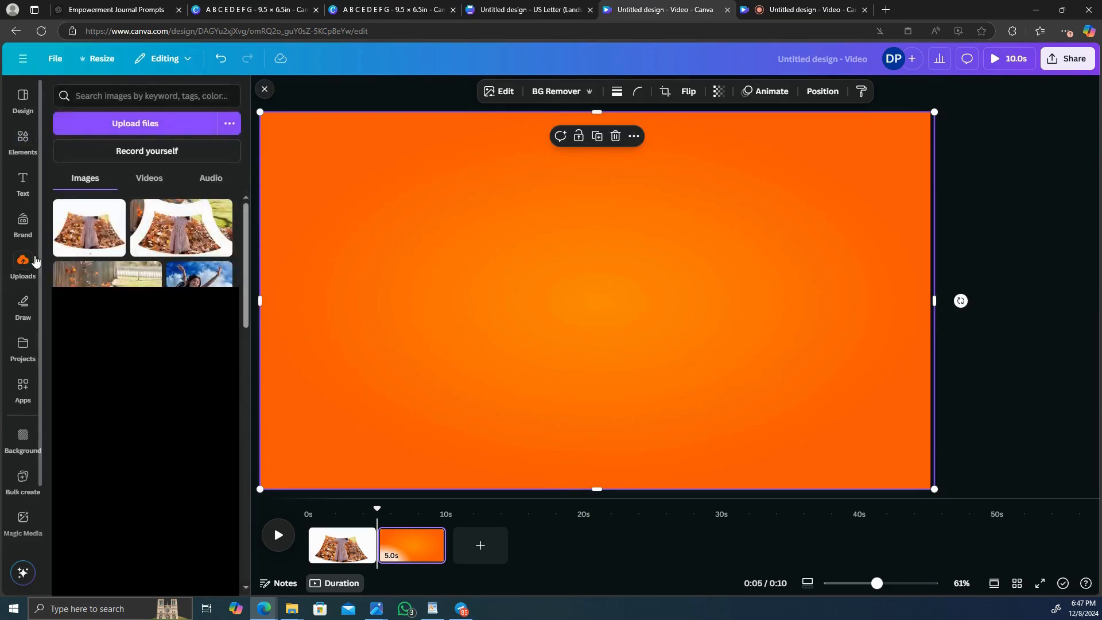
{"action": "left_click", "coordinate": [82, 229]}
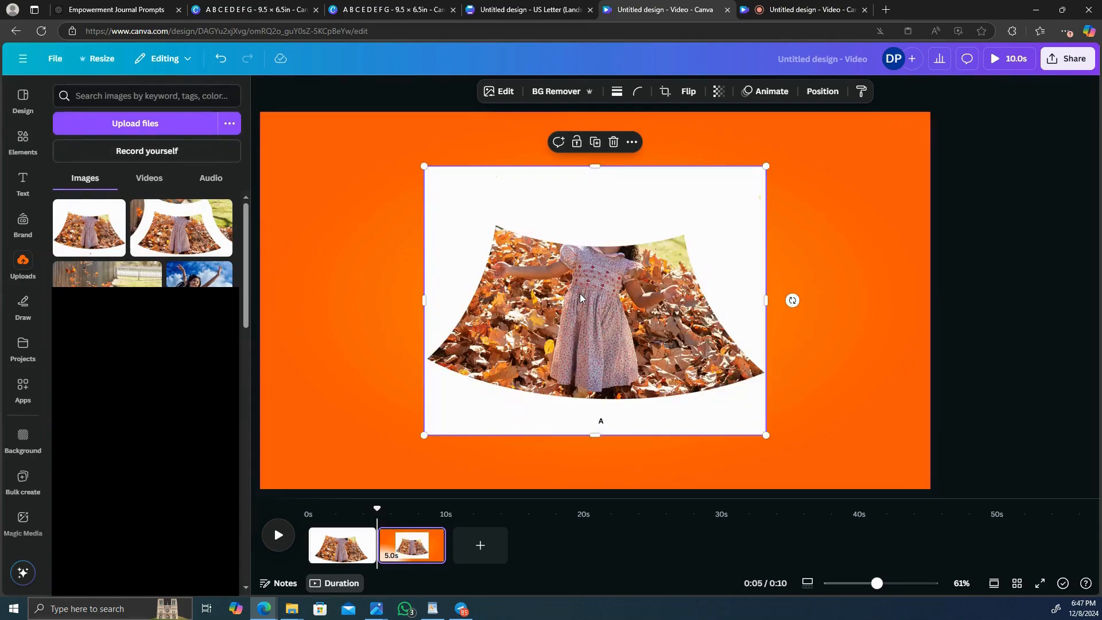
{"action": "left_click_drag", "start_coordinate": [580, 298], "coordinate": [426, 247]}
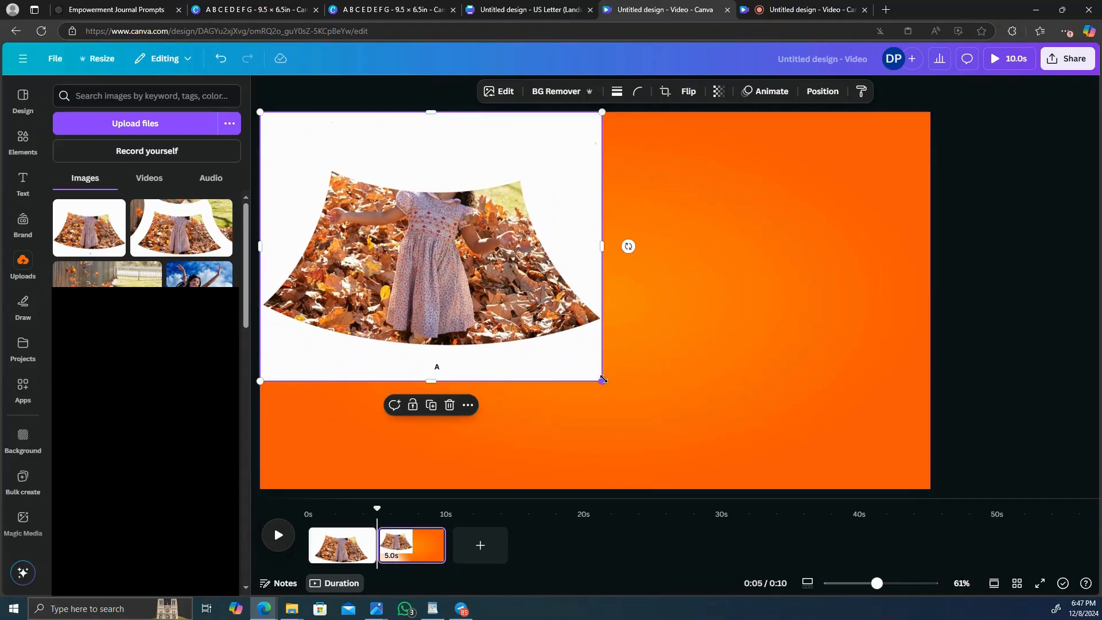
{"action": "left_click_drag", "start_coordinate": [601, 381], "coordinate": [730, 475]}
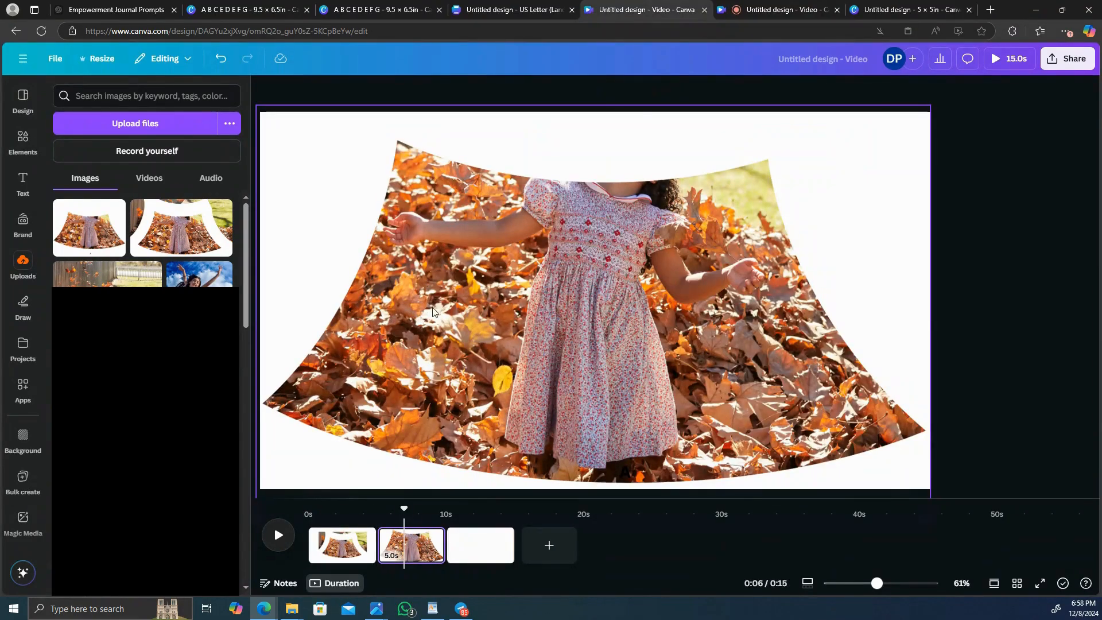
Step: Start Magic Grab on the curved leaf photo in brush mode with a brush size of 76
{"action": "left_click", "coordinate": [439, 307]}
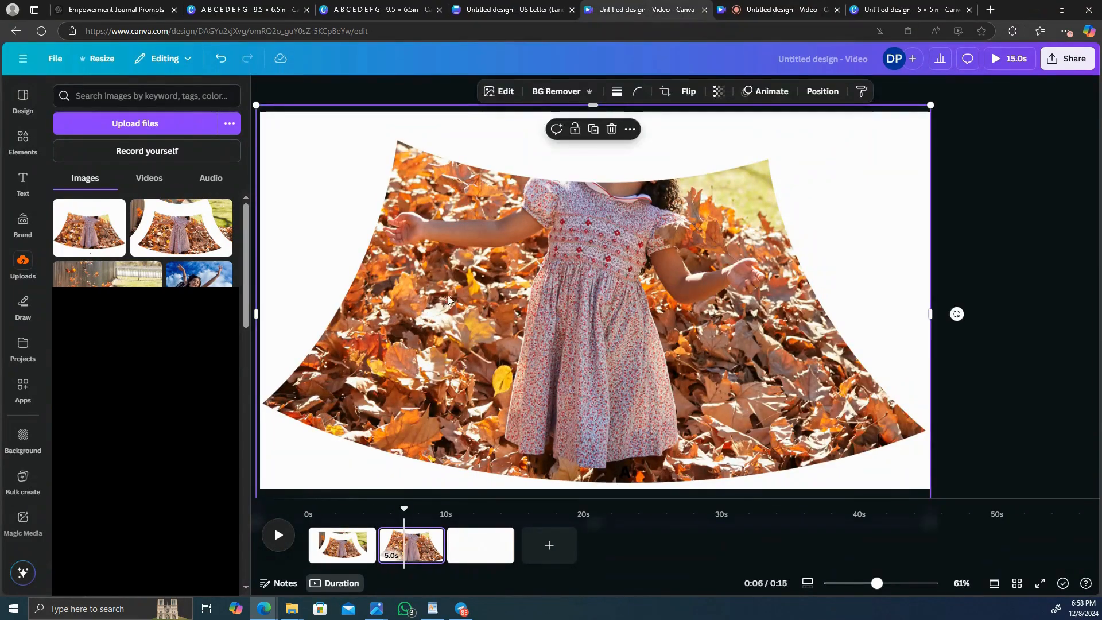
{"action": "left_click_drag", "start_coordinate": [571, 315], "coordinate": [573, 312]}
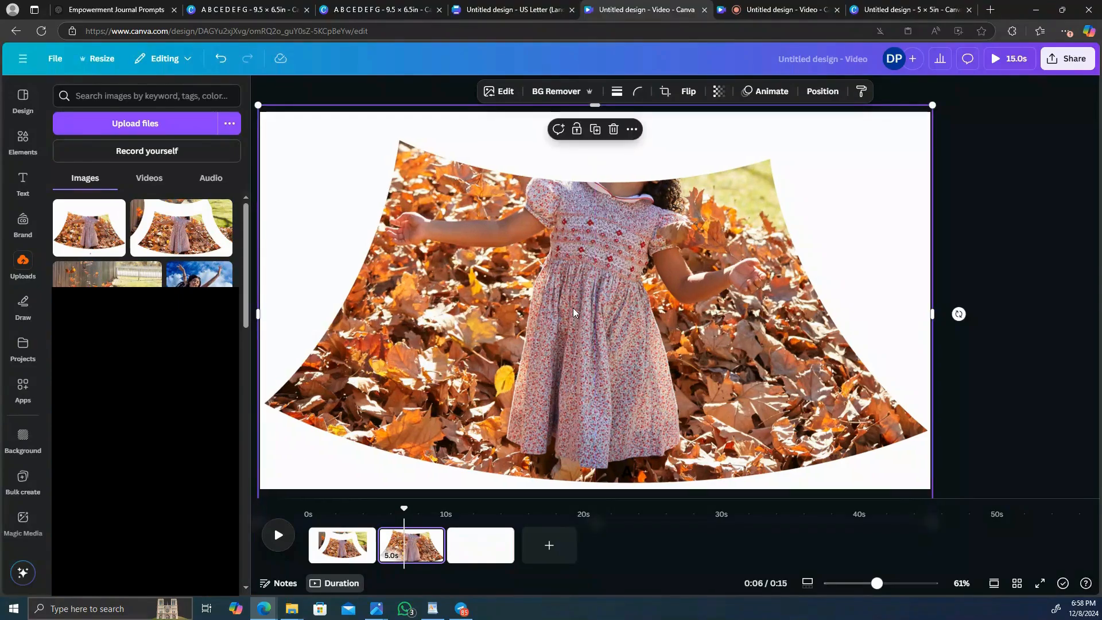
{"action": "left_click", "coordinate": [505, 94]}
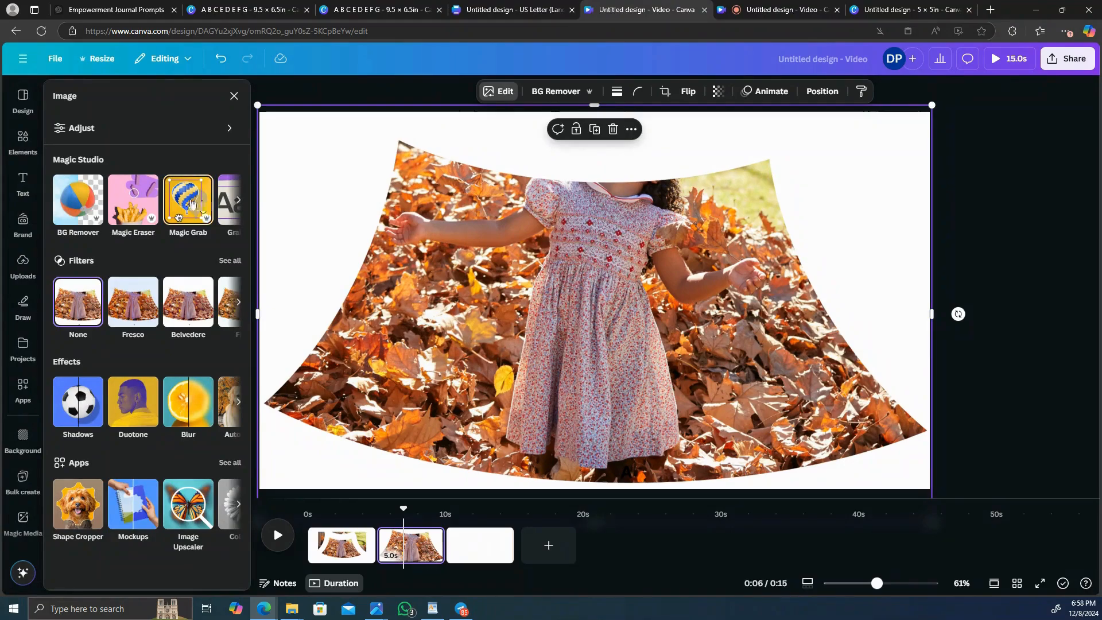
{"action": "left_click", "coordinate": [188, 204]}
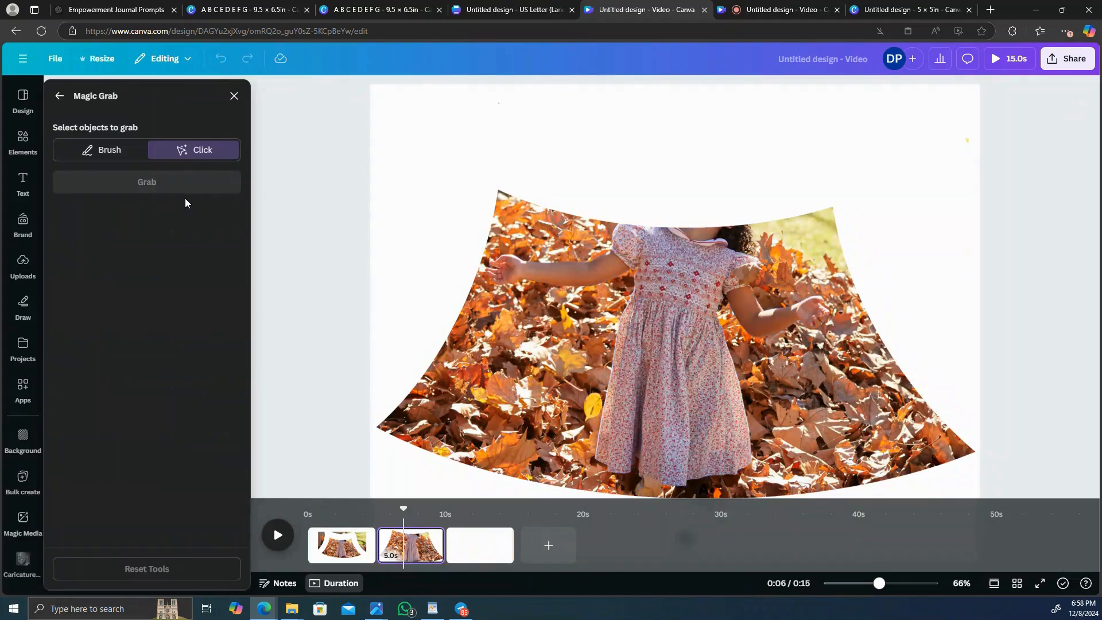
{"action": "left_click", "coordinate": [110, 151]}
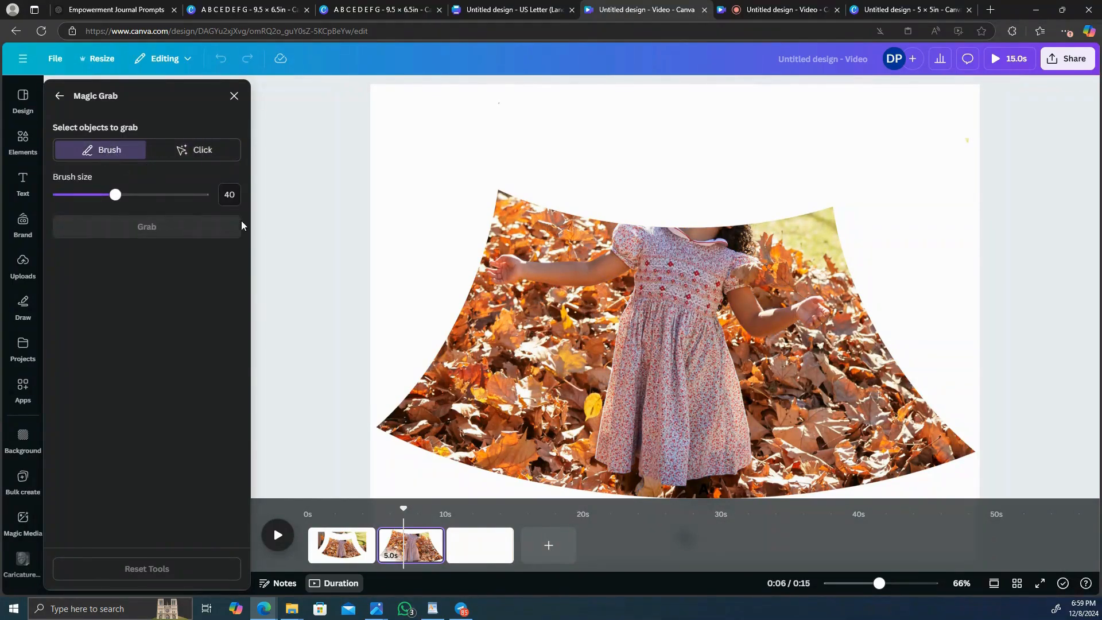
{"action": "left_click_drag", "start_coordinate": [118, 197], "coordinate": [167, 195]}
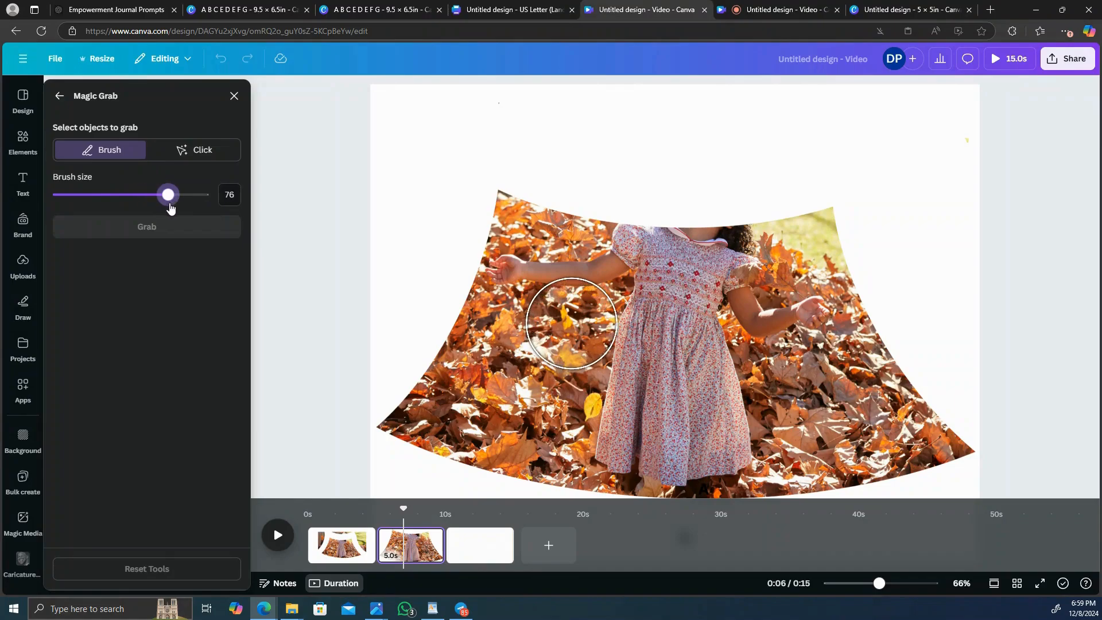
Step: Brush over the whole curved leaf area, covering its edges at brush size 12, grab it, and select the leftover white background
{"action": "mouse_move", "coordinate": [606, 305]}
{"action": "left_mouse_down"}
{"action": "mouse_move", "coordinate": [774, 276]}
{"action": "mouse_move", "coordinate": [793, 362]}
{"action": "mouse_move", "coordinate": [854, 419]}
{"action": "mouse_move", "coordinate": [787, 453]}
{"action": "mouse_move", "coordinate": [734, 439]}
{"action": "mouse_move", "coordinate": [608, 442]}
{"action": "mouse_move", "coordinate": [450, 416]}
{"action": "mouse_move", "coordinate": [507, 322]}
{"action": "mouse_move", "coordinate": [516, 255]}
{"action": "mouse_move", "coordinate": [779, 360]}
{"action": "mouse_move", "coordinate": [545, 371]}
{"action": "left_mouse_up"}
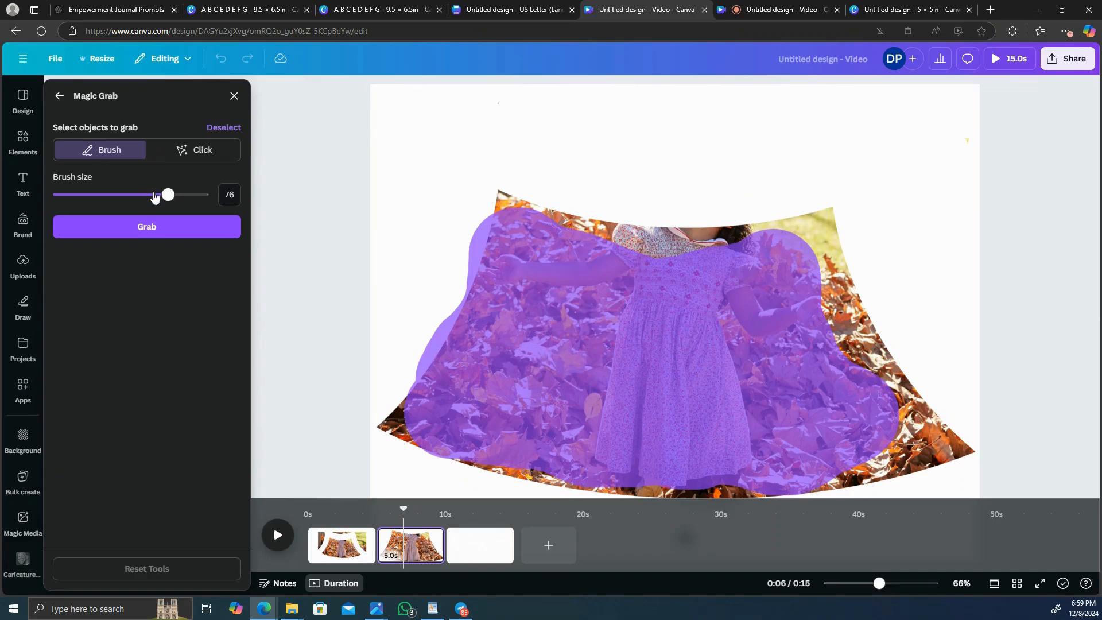
{"action": "left_click_drag", "start_coordinate": [155, 197], "coordinate": [96, 197]}
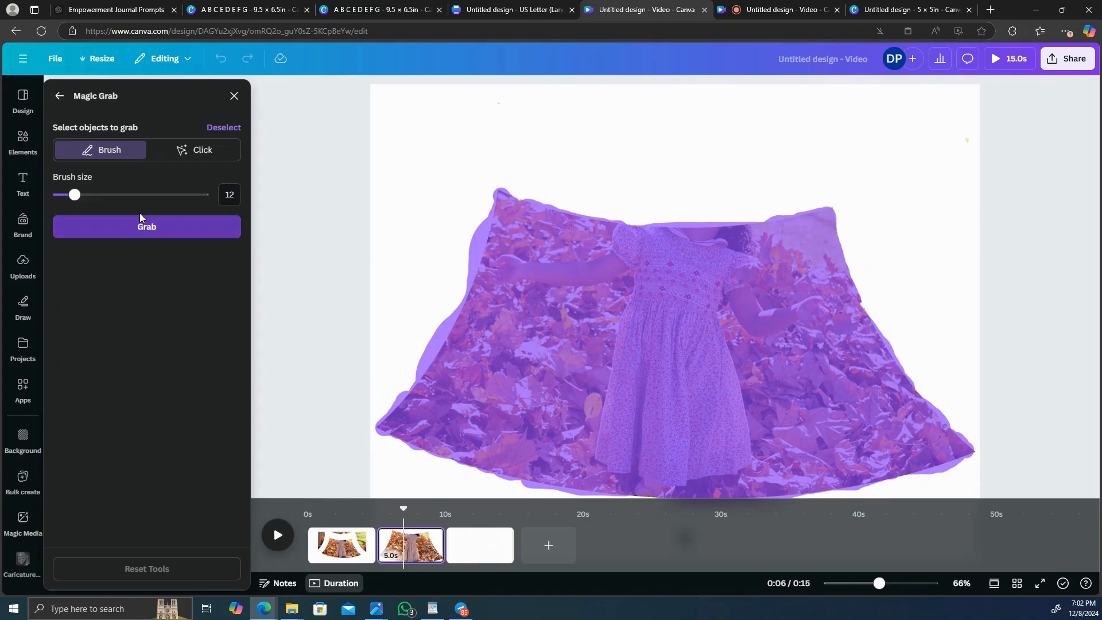
{"action": "left_click", "coordinate": [139, 221]}
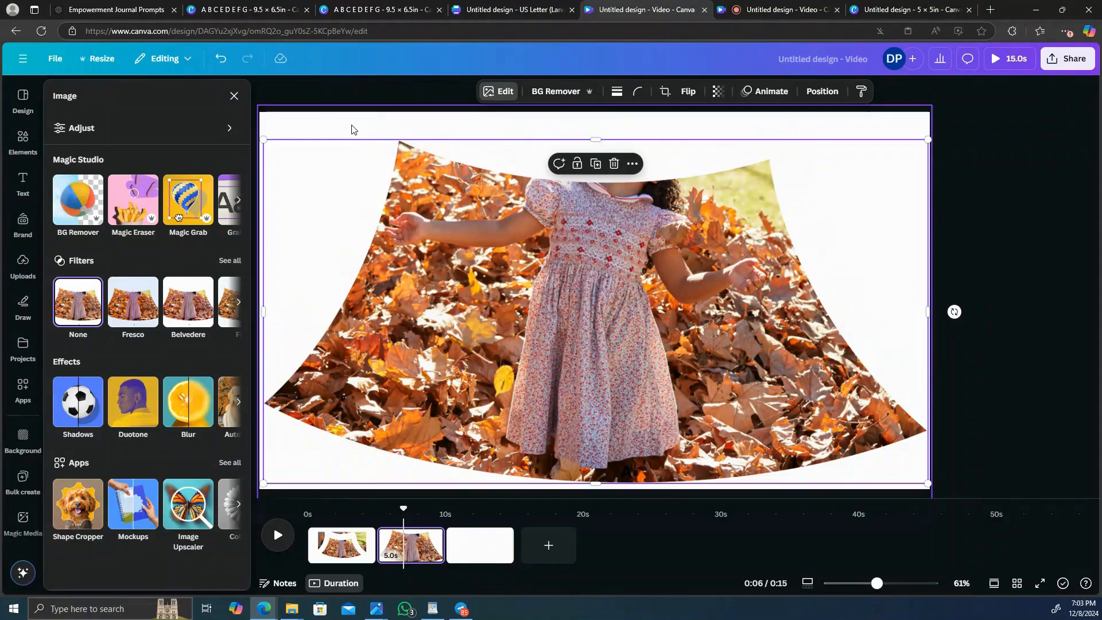
{"action": "left_click", "coordinate": [352, 130]}
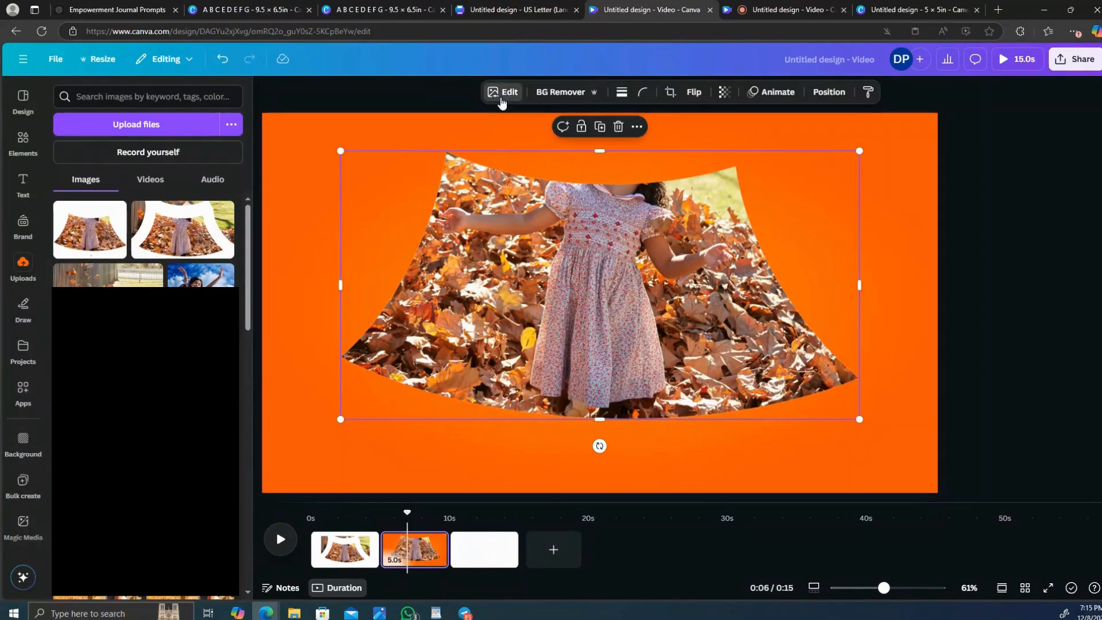
Step: Give the curved photo cut-out a white Outline shadow with size 25 and intensity 100
{"action": "left_click", "coordinate": [497, 95]}
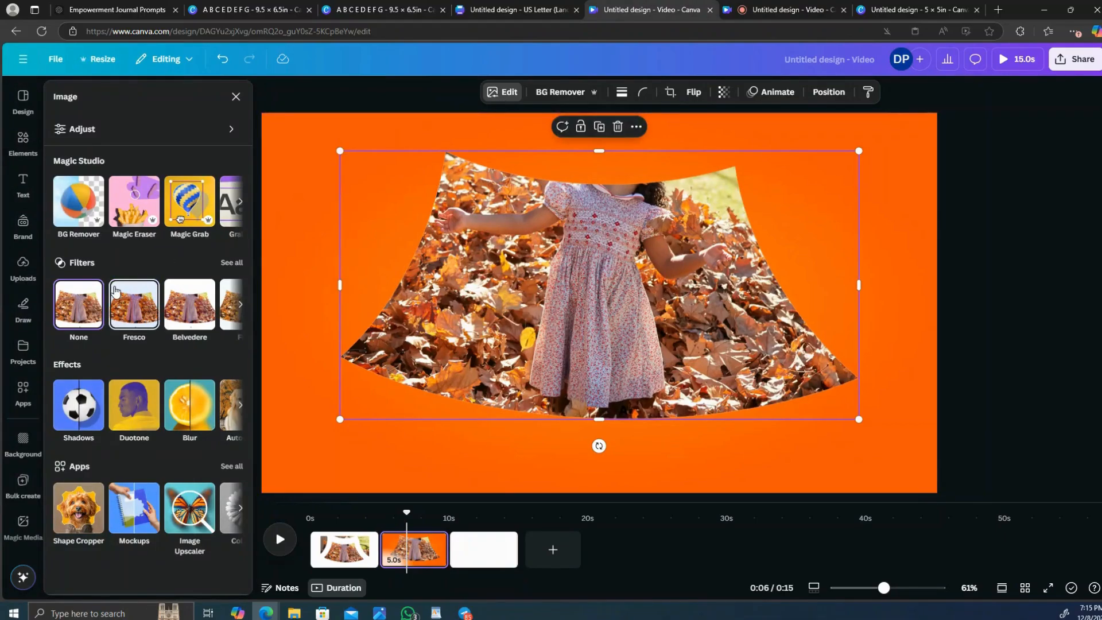
{"action": "left_click", "coordinate": [74, 411]}
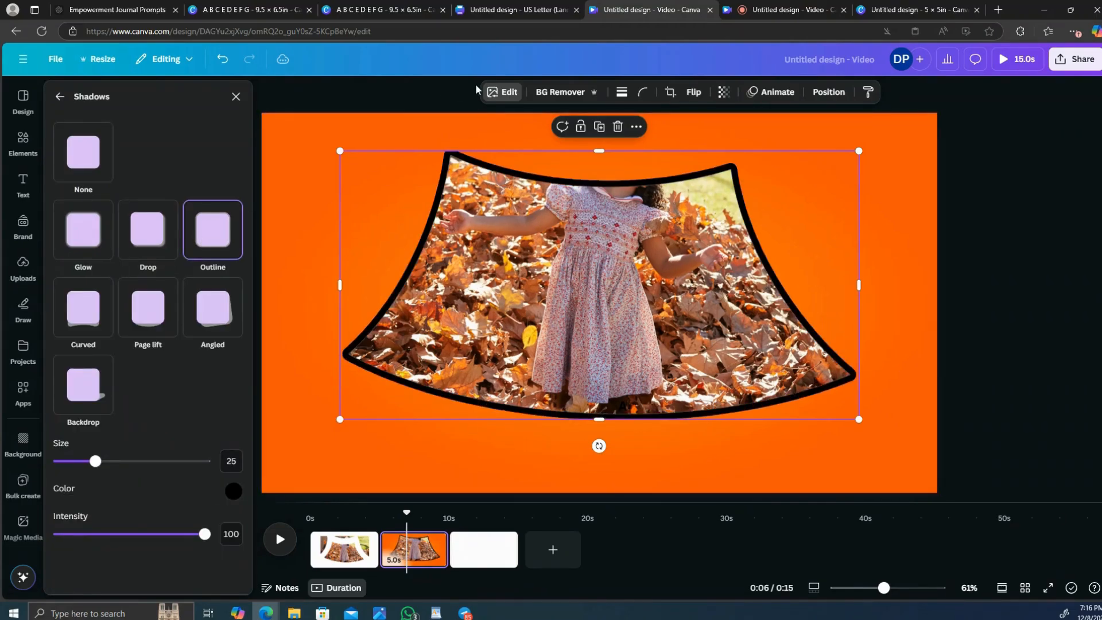
{"action": "left_click", "coordinate": [232, 493]}
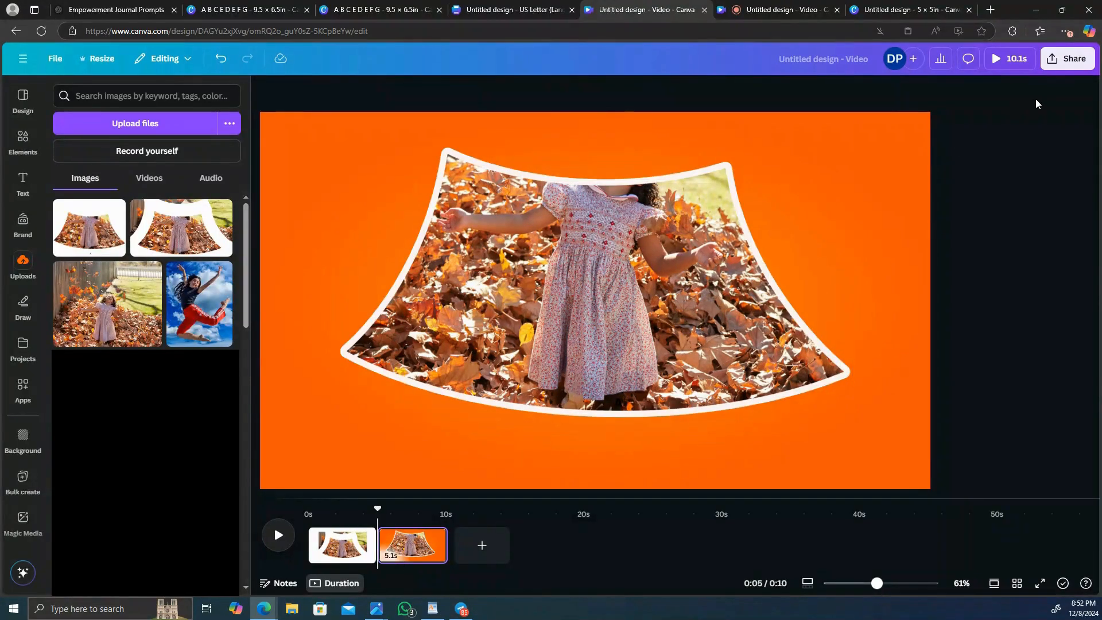
Step: Download only page 2 as a PNG at size 1 with a transparent background
{"action": "left_click", "coordinate": [1069, 60]}
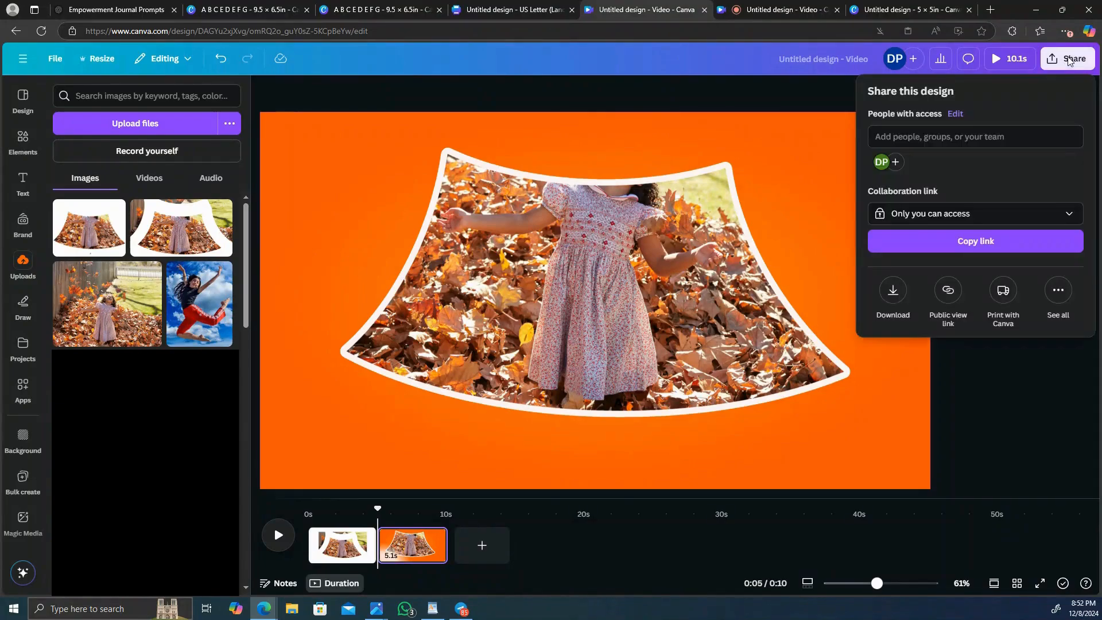
{"action": "left_click", "coordinate": [891, 294]}
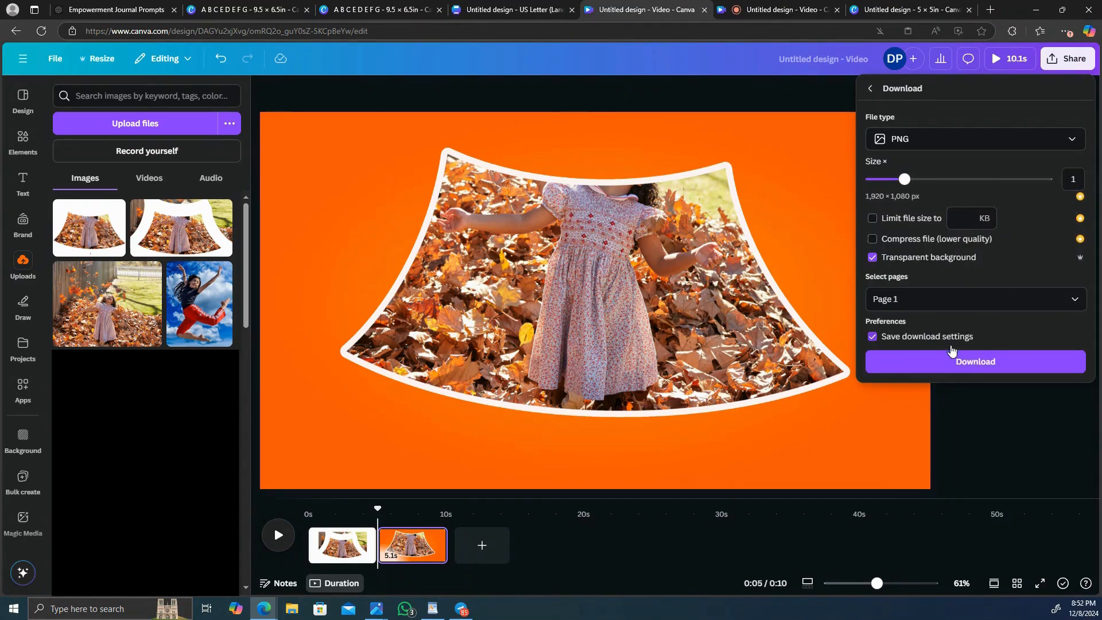
{"action": "left_click", "coordinate": [1052, 301]}
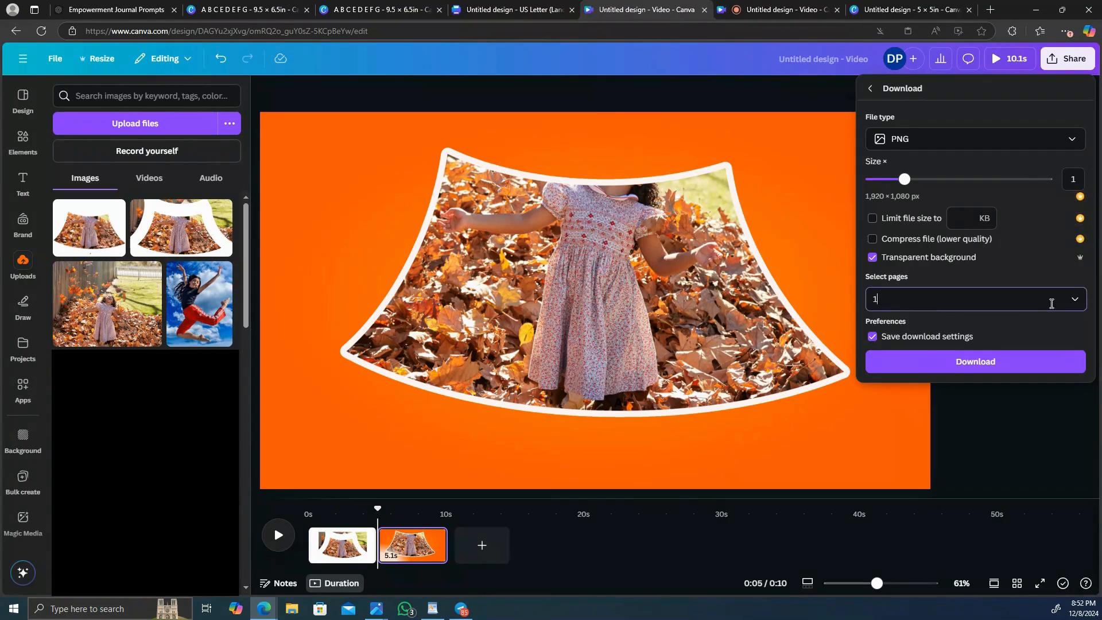
{"action": "left_click", "coordinate": [1075, 396]}
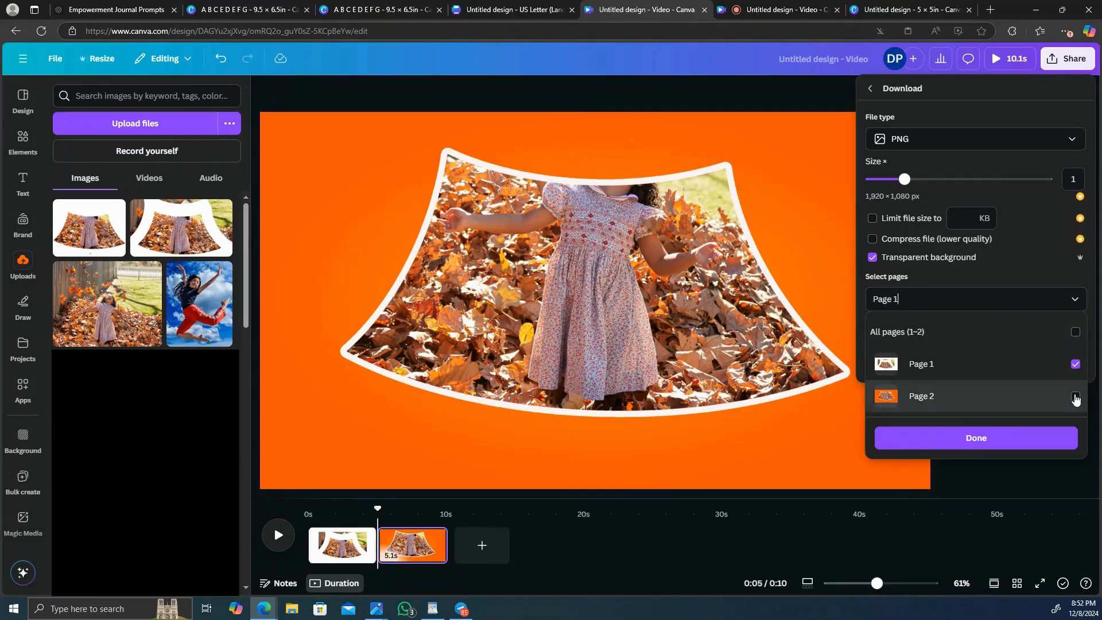
{"action": "left_click", "coordinate": [1076, 333]}
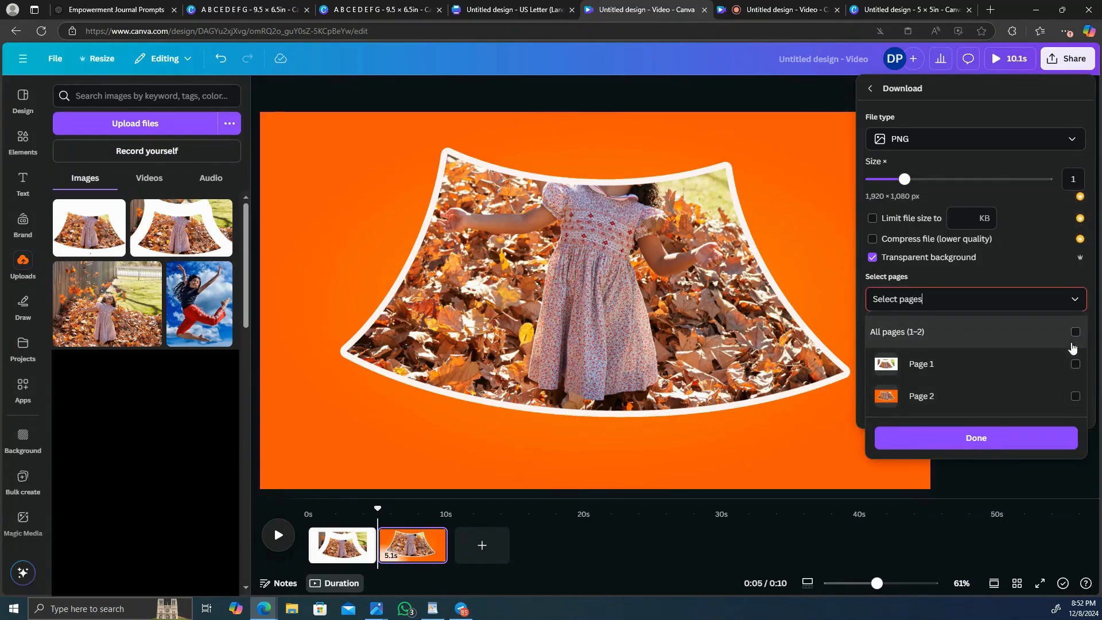
{"action": "left_click", "coordinate": [1075, 397]}
{"action": "left_click", "coordinate": [999, 447]}
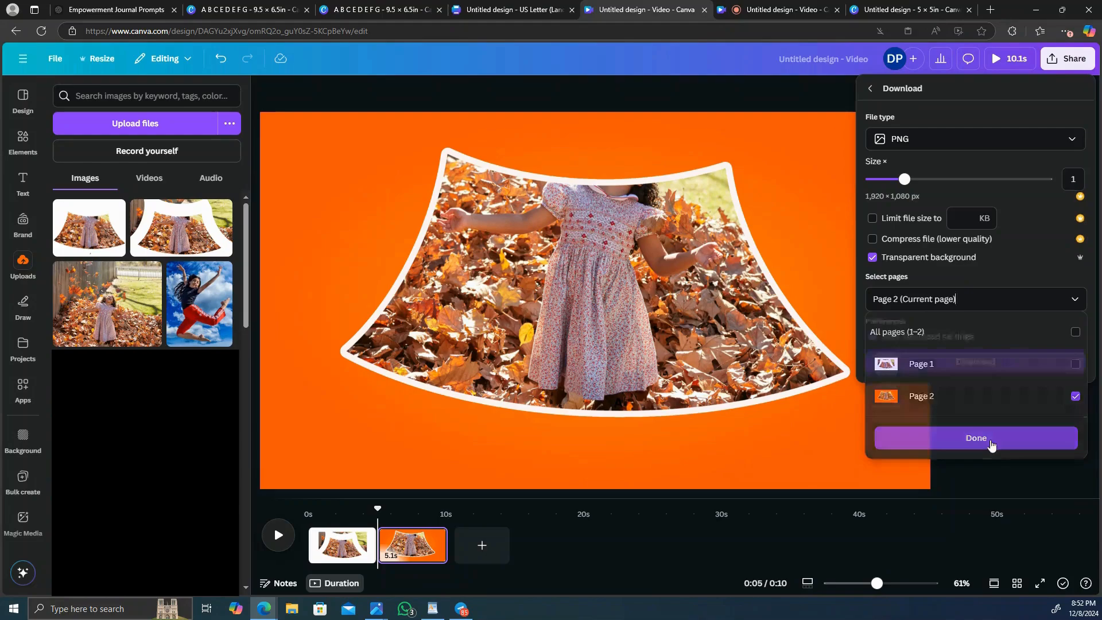
{"action": "left_click", "coordinate": [986, 363]}
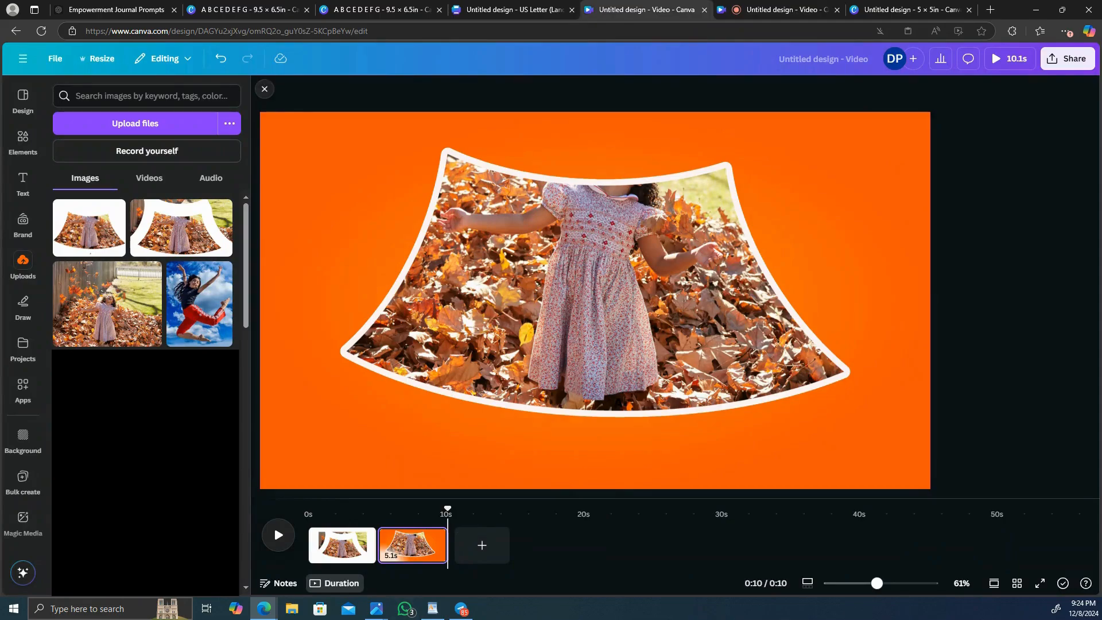
Step: Upload the PNG file Untitled design (60) from the Downloads folder
{"action": "left_click", "coordinate": [148, 125]}
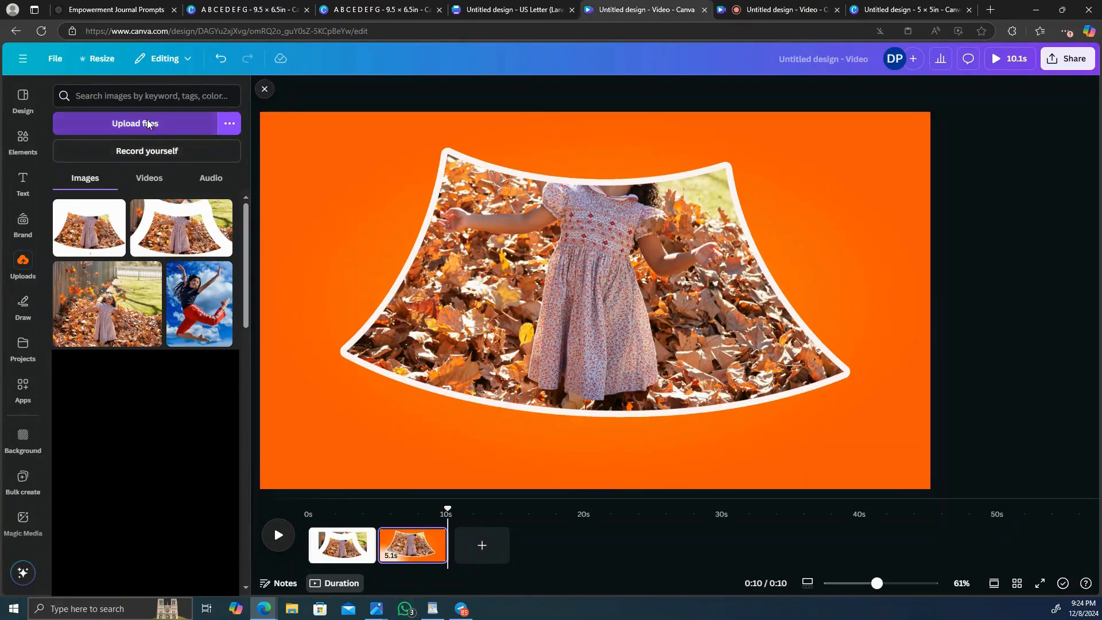
{"action": "left_click", "coordinate": [156, 96]}
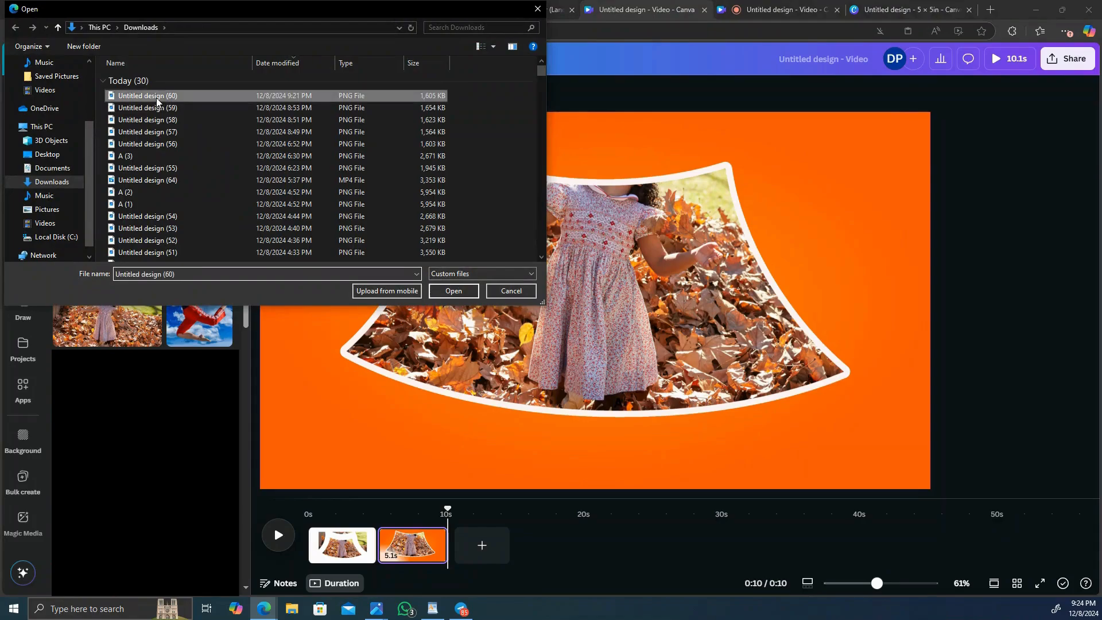
{"action": "left_click", "coordinate": [462, 291]}
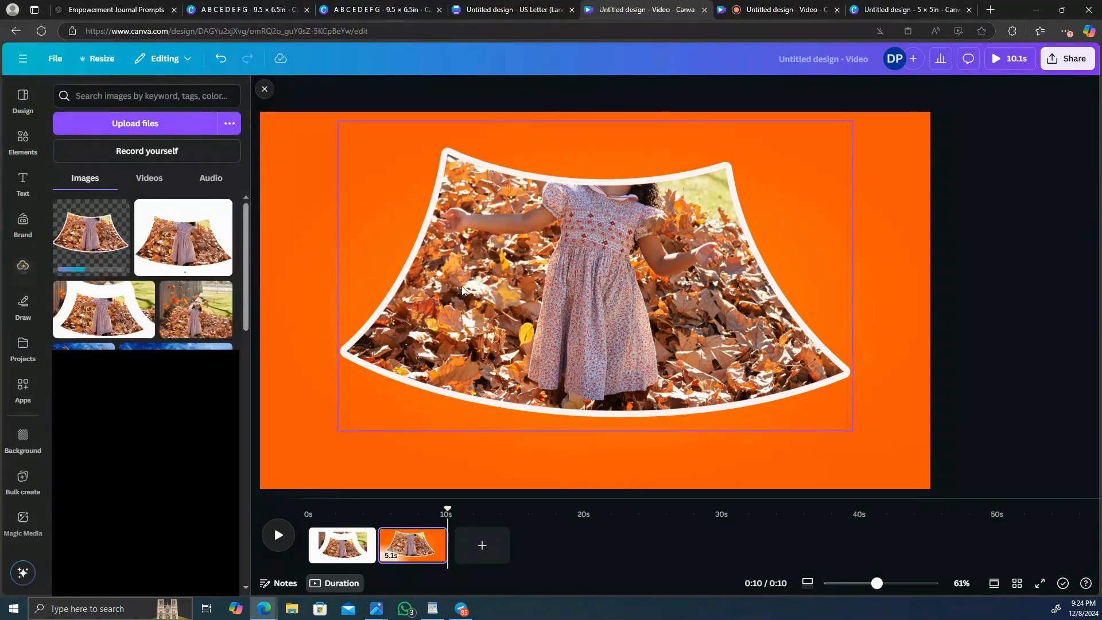
Step: Copy the orange gradient background from the second page and paste it onto the blank third page
{"action": "right_click", "coordinate": [877, 196]}
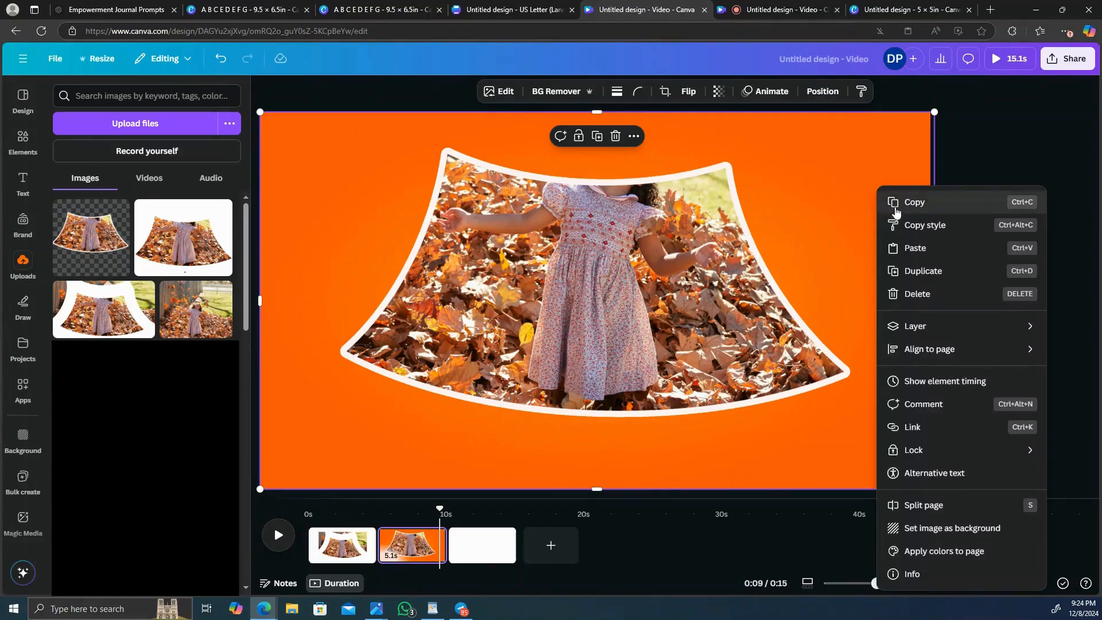
{"action": "left_click", "coordinate": [896, 210]}
{"action": "left_click", "coordinate": [482, 546]}
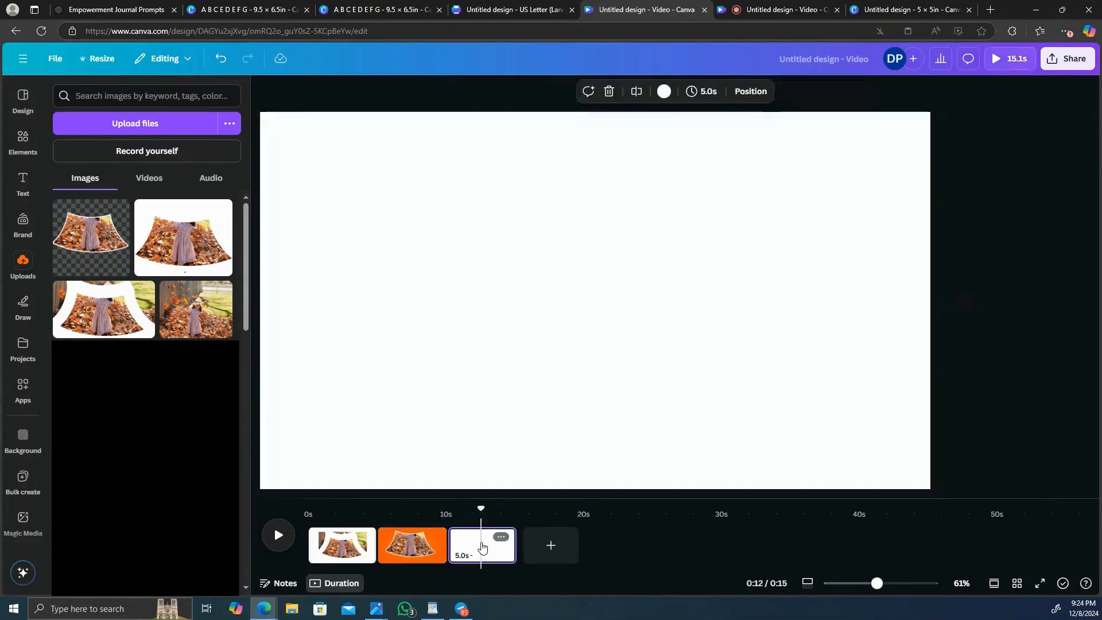
{"action": "right_click", "coordinate": [607, 216]}
{"action": "left_click", "coordinate": [627, 291]}
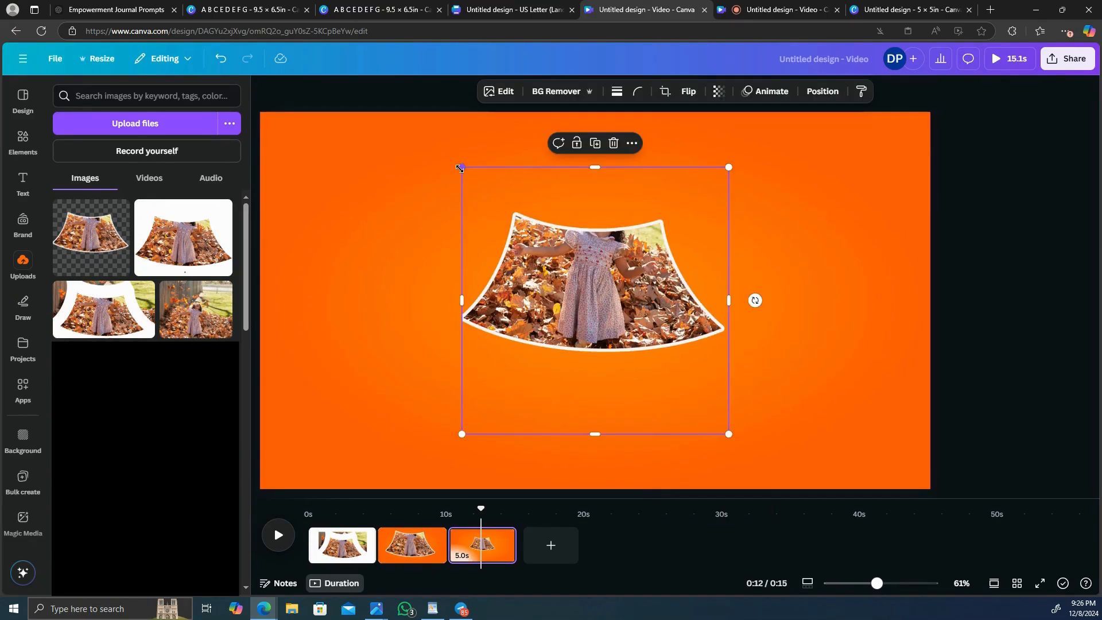
Step: Enlarge the white-outlined cut-out on the third page and centre it on the orange background
{"action": "left_click_drag", "start_coordinate": [459, 167], "coordinate": [398, 104]}
{"action": "left_click_drag", "start_coordinate": [460, 230], "coordinate": [464, 272]}
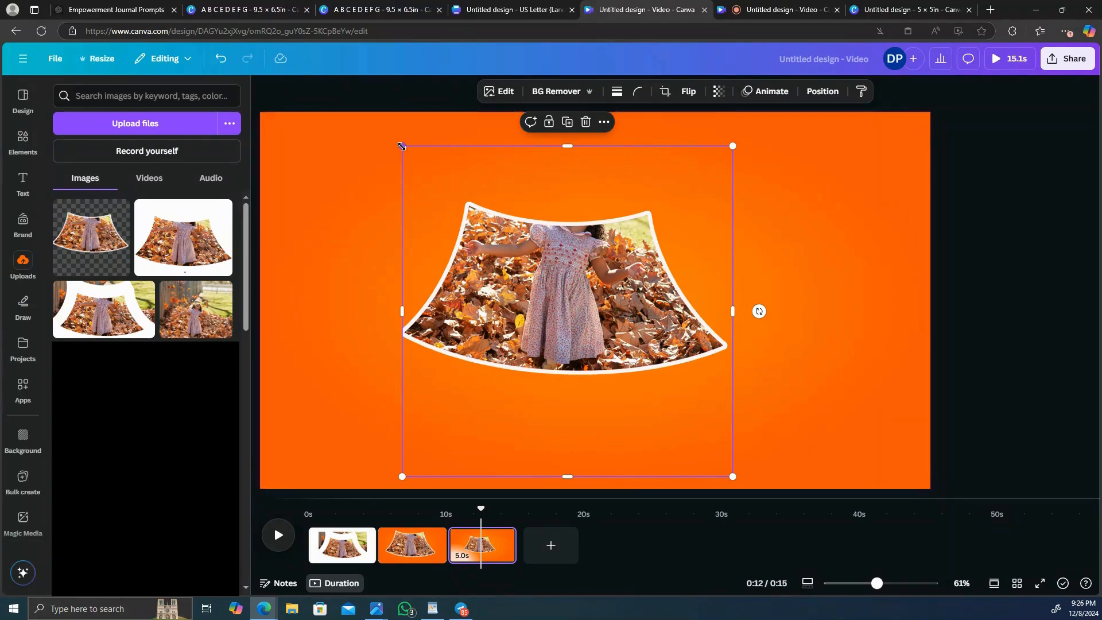
{"action": "left_click_drag", "start_coordinate": [402, 146], "coordinate": [291, 100]}
{"action": "left_click_drag", "start_coordinate": [542, 281], "coordinate": [602, 308]}
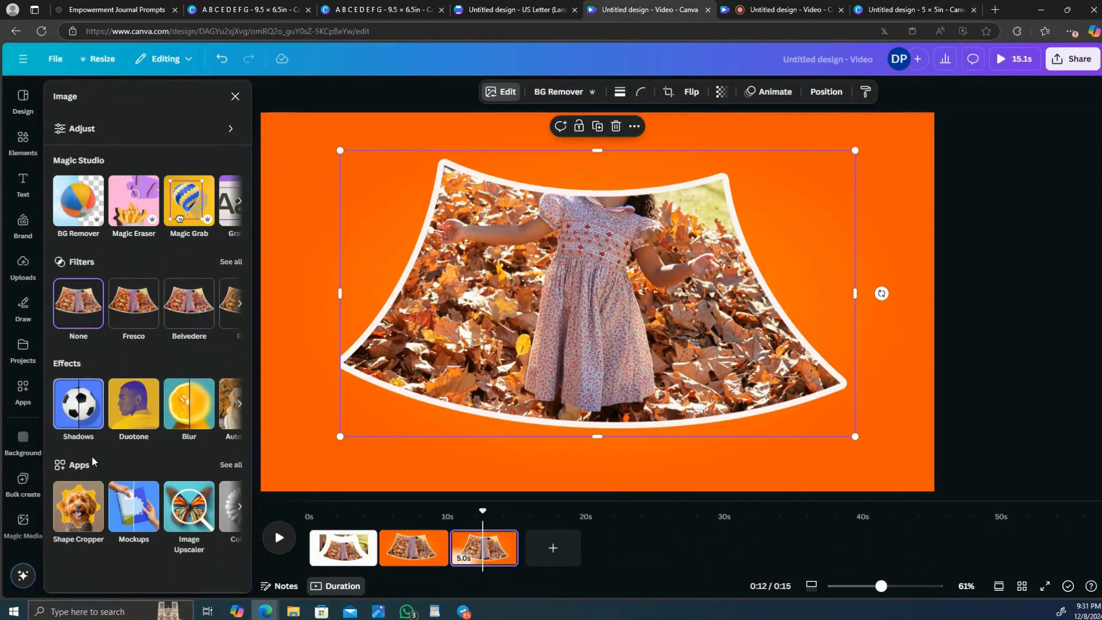
Step: Apply a Curved shadow to the outlined cut-out, with distance 0 and a stronger curve
{"action": "left_click", "coordinate": [75, 408]}
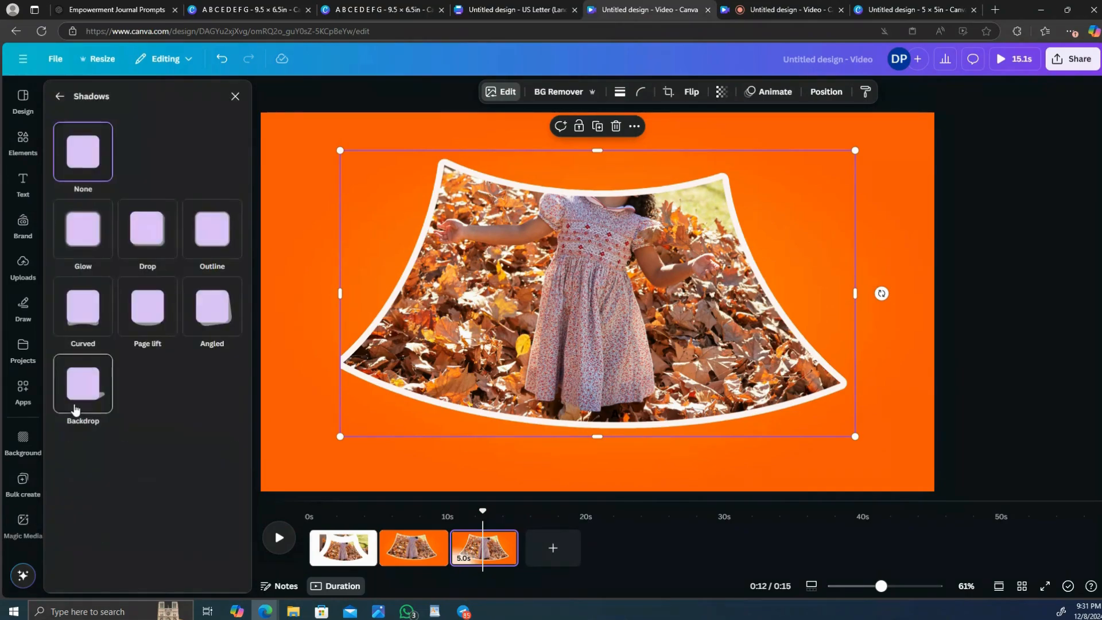
{"action": "left_click", "coordinate": [88, 312]}
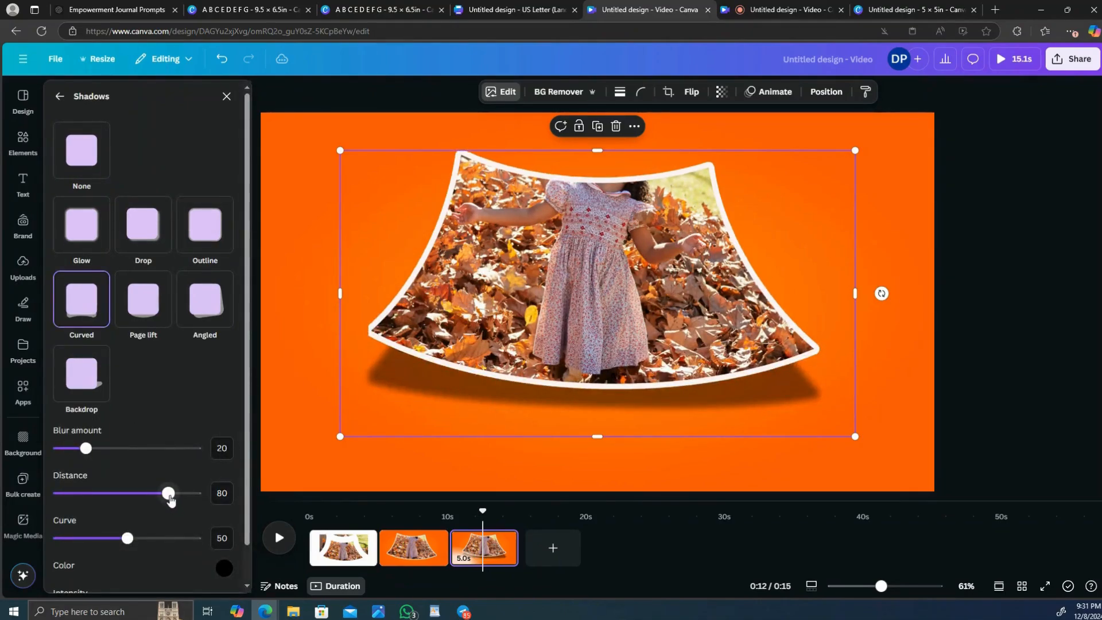
{"action": "left_click_drag", "start_coordinate": [168, 495], "coordinate": [164, 494]}
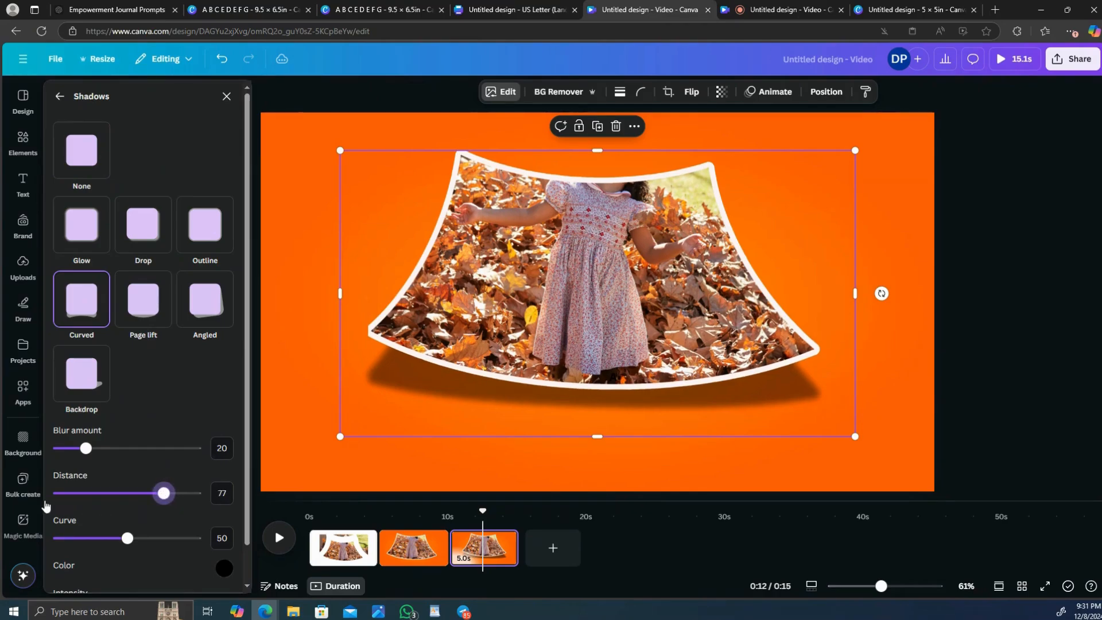
{"action": "left_click", "coordinate": [58, 493]}
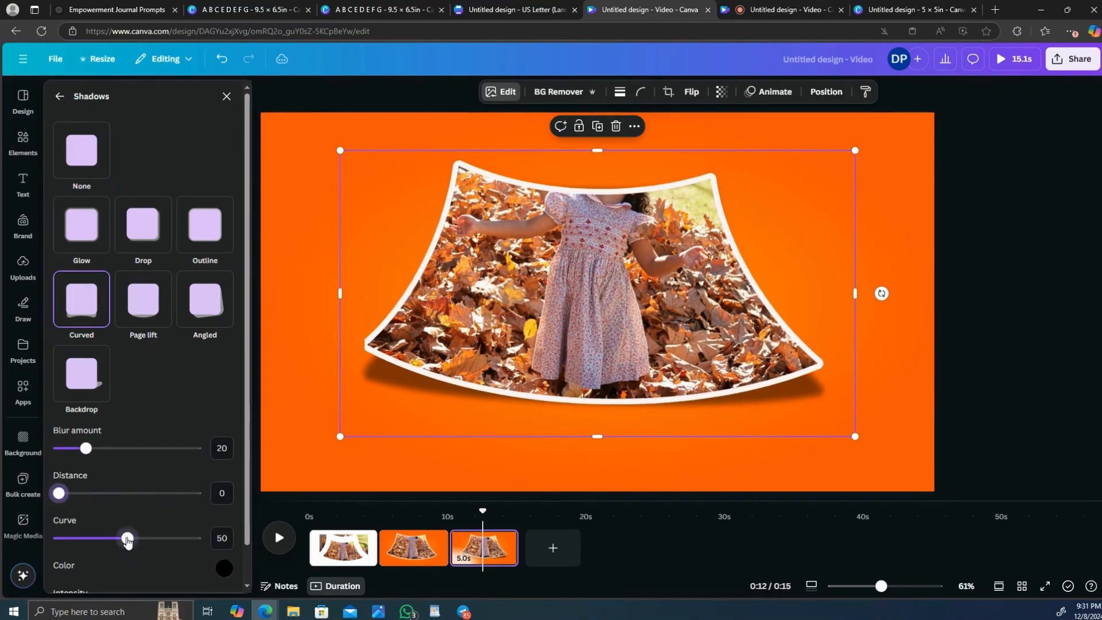
{"action": "left_click_drag", "start_coordinate": [127, 539], "coordinate": [177, 538]}
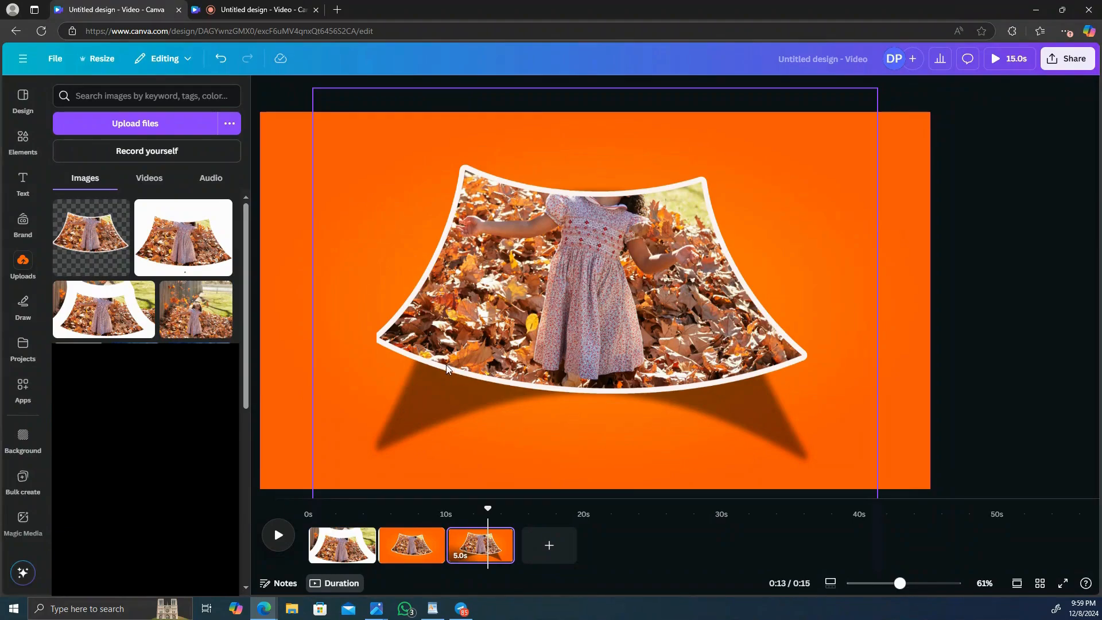
Step: Add the original photo of the girl in the leaves to the third page and set its transparency to 52
{"action": "left_click", "coordinate": [205, 310]}
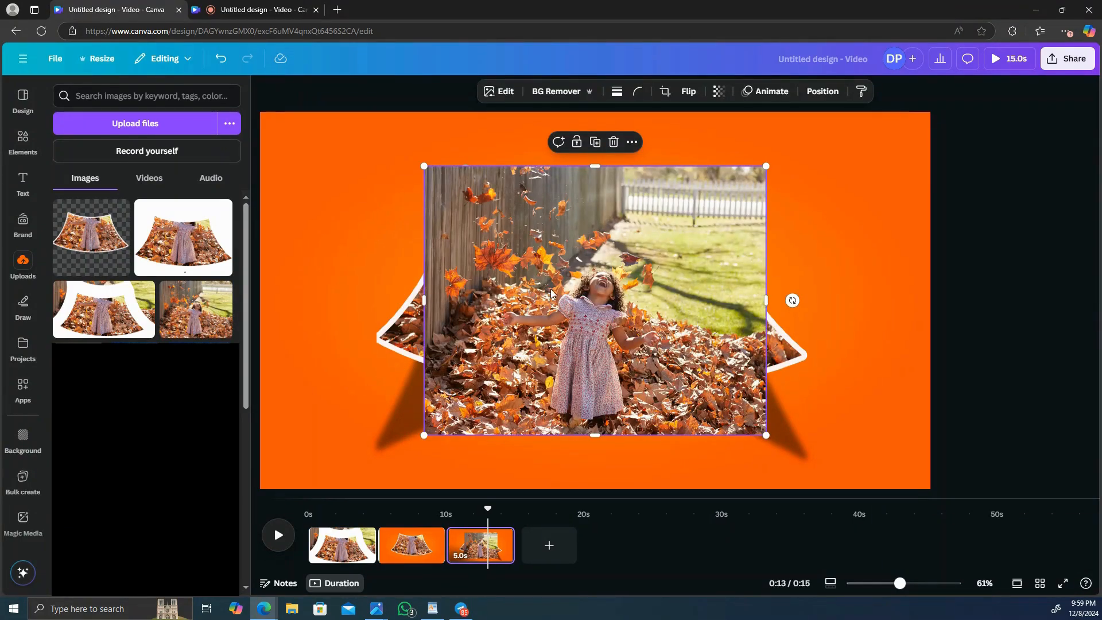
{"action": "left_click", "coordinate": [718, 94]}
{"action": "left_click_drag", "start_coordinate": [745, 139], "coordinate": [706, 139]}
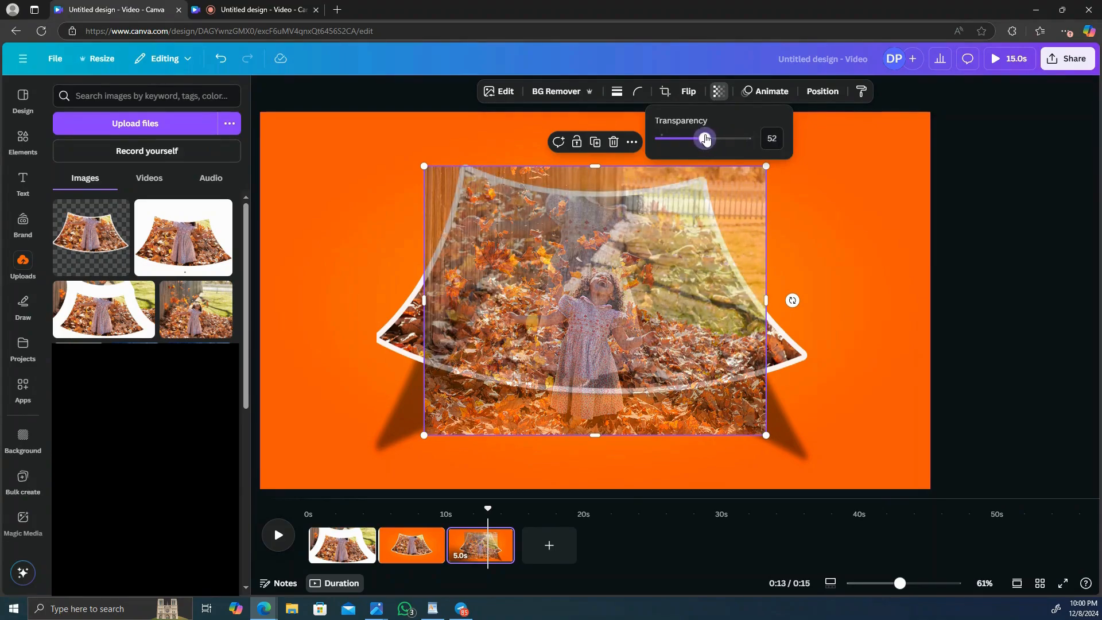
Step: Enlarge the semi-transparent photo and move it until the girl lines up with her figure in the outlined cut-out
{"action": "left_click_drag", "start_coordinate": [649, 291], "coordinate": [651, 184]}
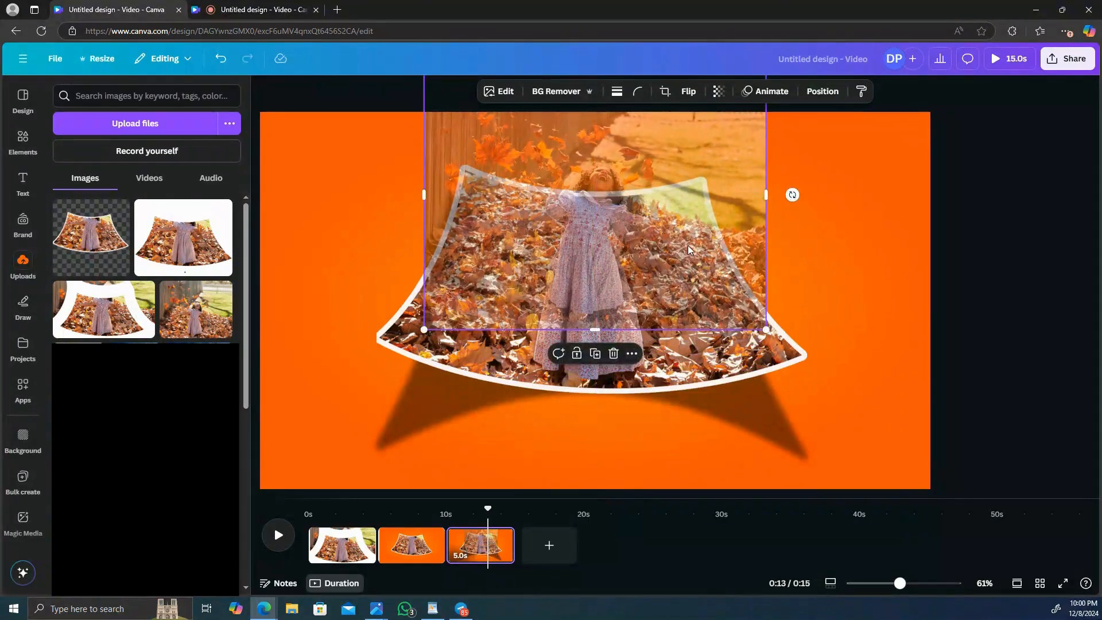
{"action": "left_click_drag", "start_coordinate": [689, 249], "coordinate": [693, 254]}
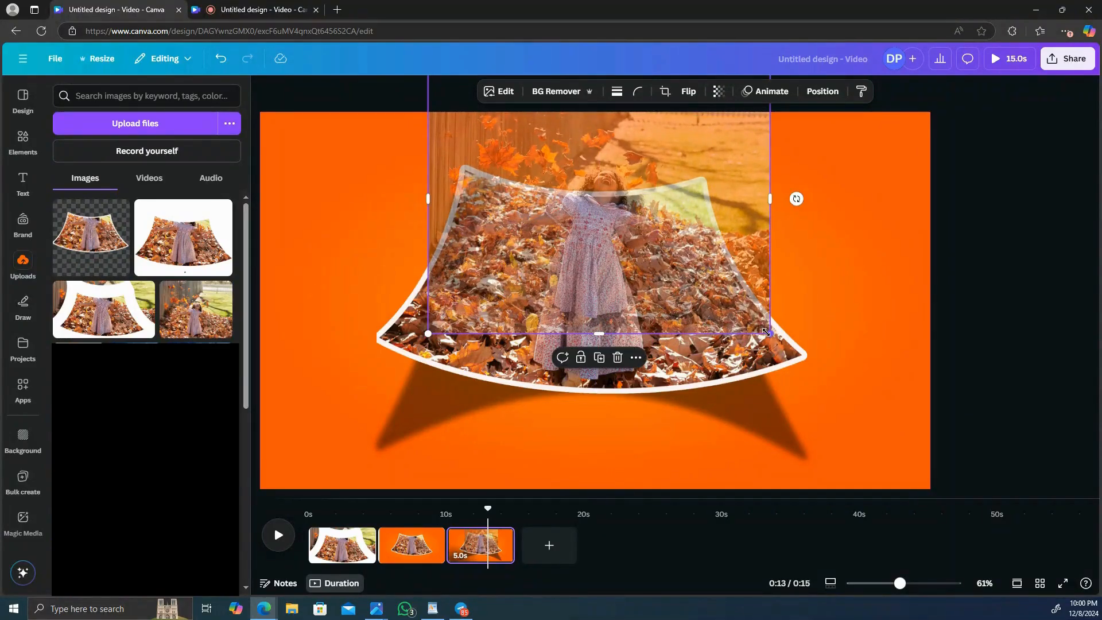
{"action": "left_click_drag", "start_coordinate": [766, 331], "coordinate": [819, 372]}
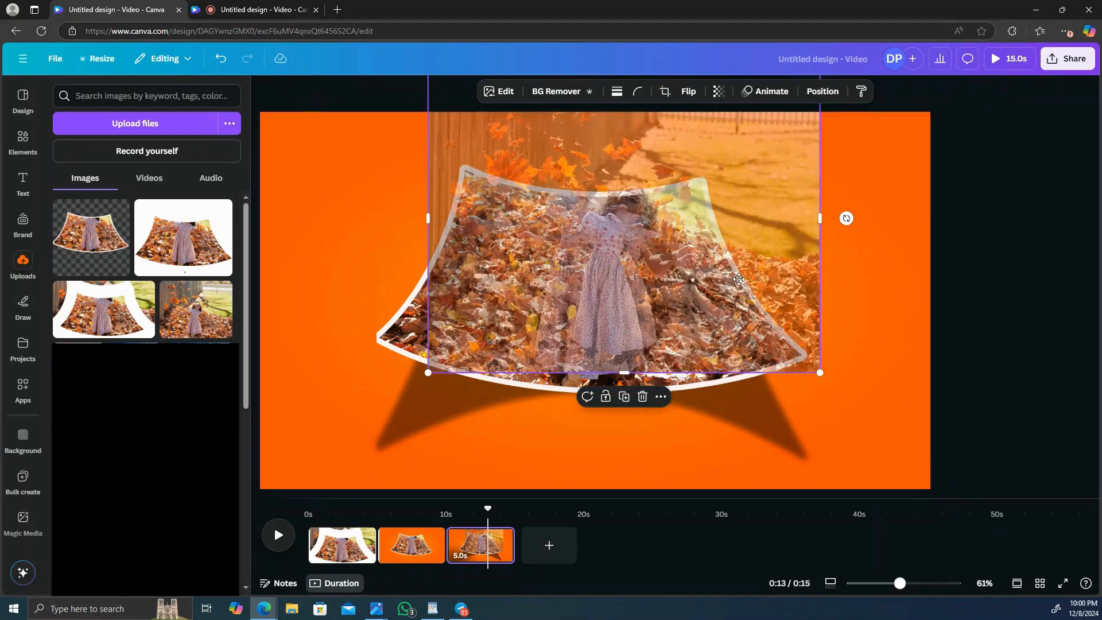
{"action": "left_click_drag", "start_coordinate": [739, 279], "coordinate": [694, 251]}
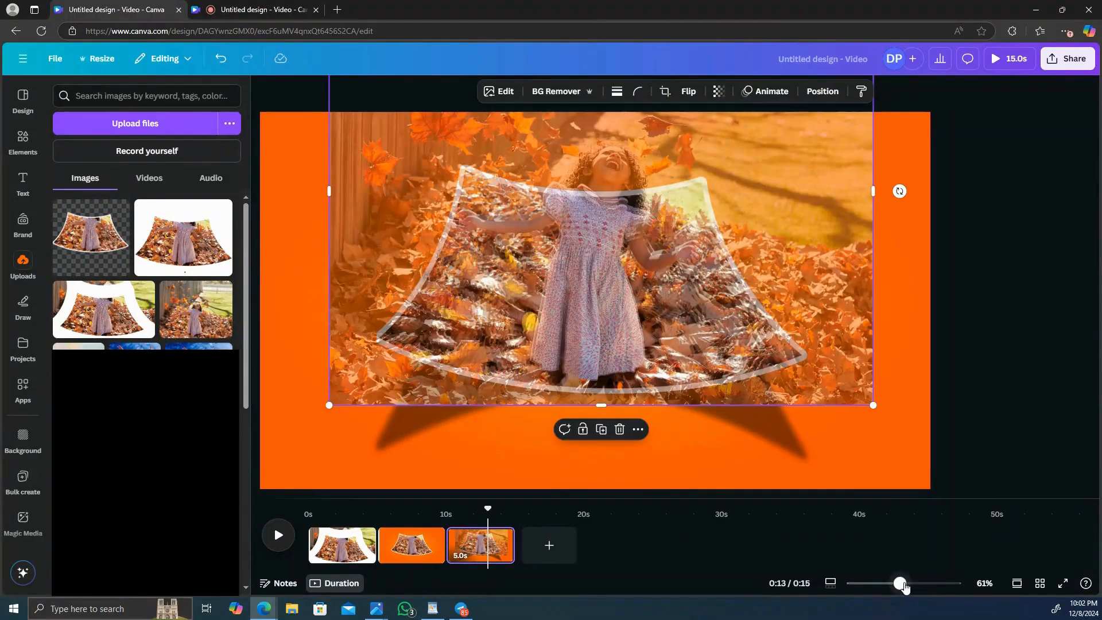
Step: Restore the overlaid photo to full opacity and remove its background so only the girl remains over the cut-out
{"action": "mouse_move", "coordinate": [900, 584]}
{"action": "left_mouse_down"}
{"action": "mouse_move", "coordinate": [916, 586]}
{"action": "mouse_move", "coordinate": [905, 586]}
{"action": "left_mouse_up"}
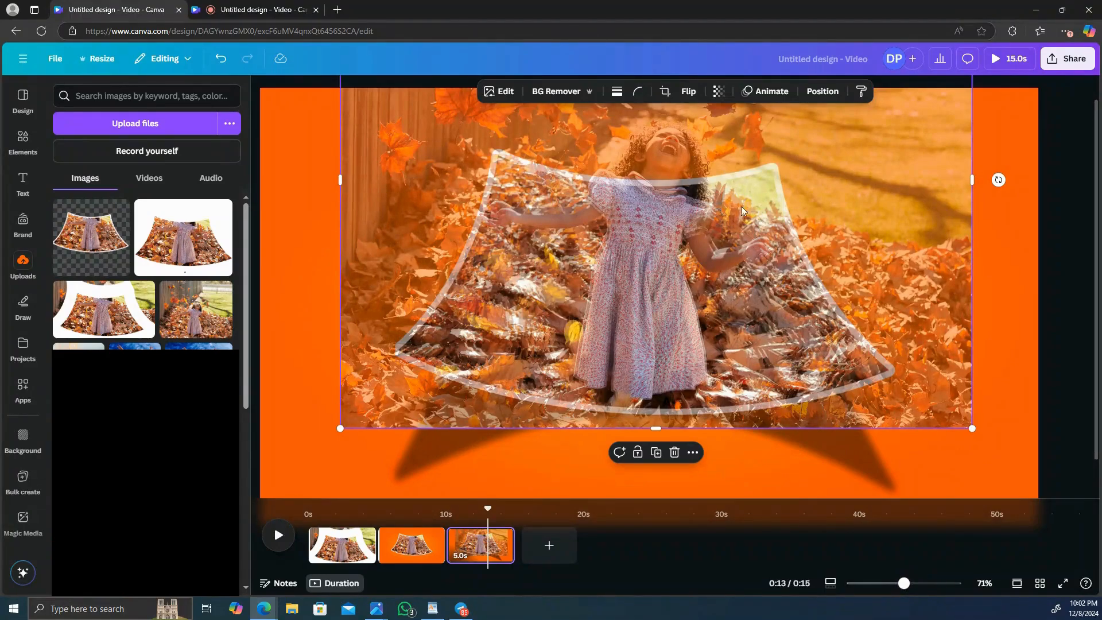
{"action": "left_click", "coordinate": [720, 92]}
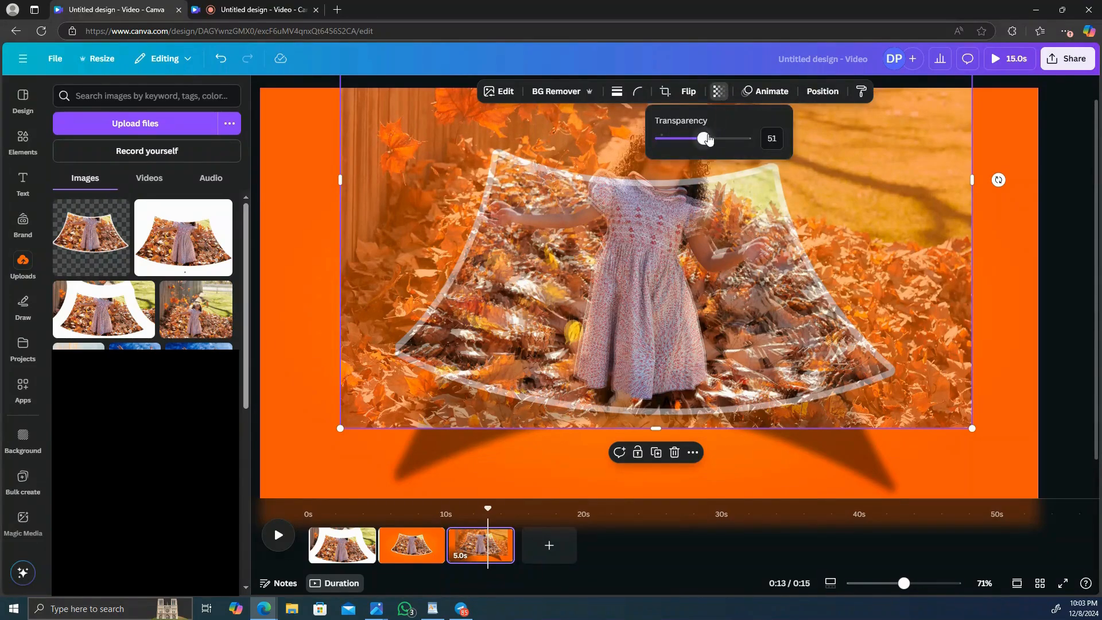
{"action": "left_click_drag", "start_coordinate": [709, 140], "coordinate": [749, 144]}
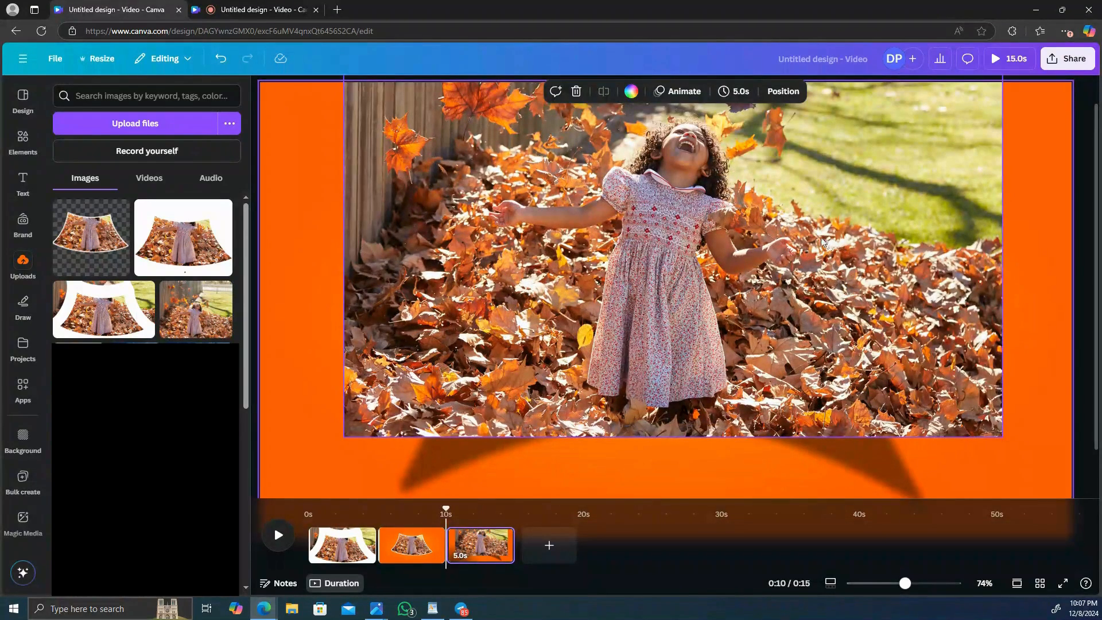
{"action": "left_click", "coordinate": [820, 239]}
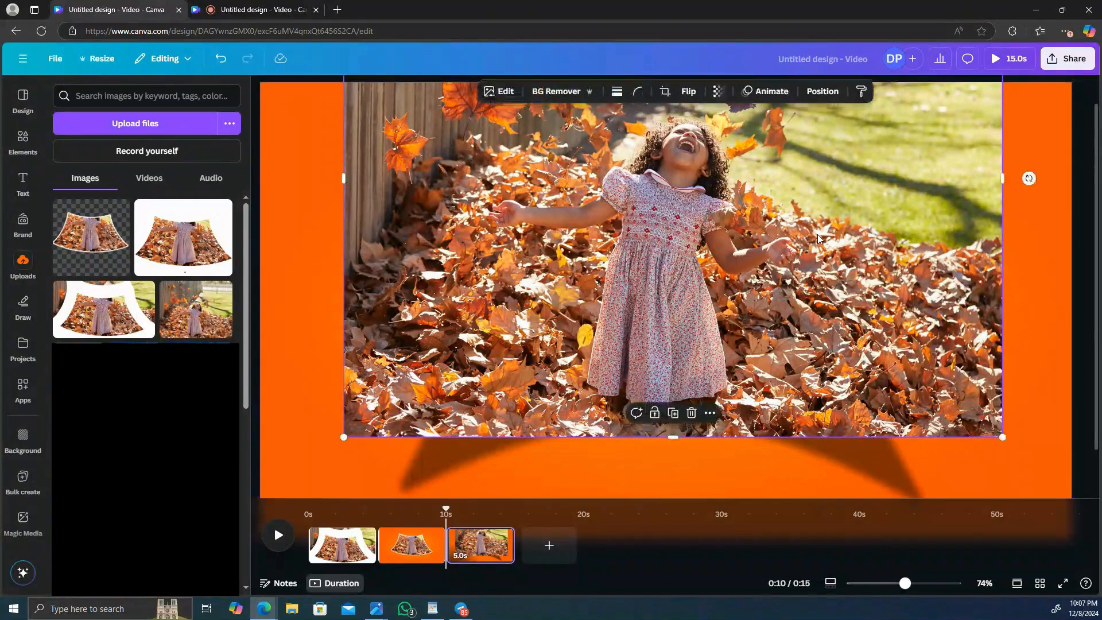
{"action": "left_click", "coordinate": [550, 92]}
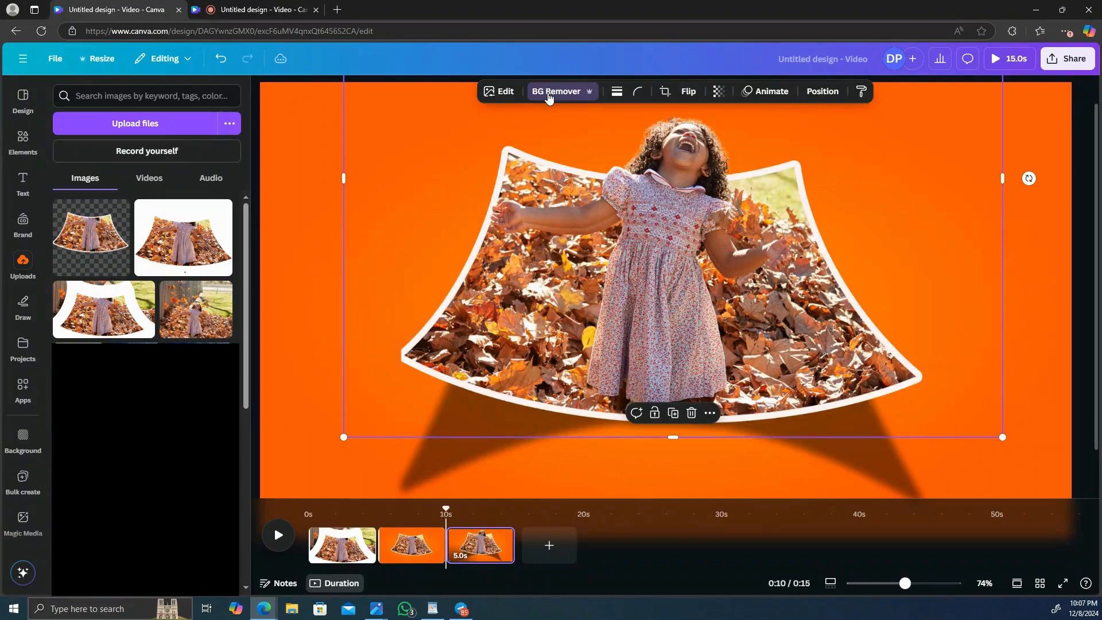